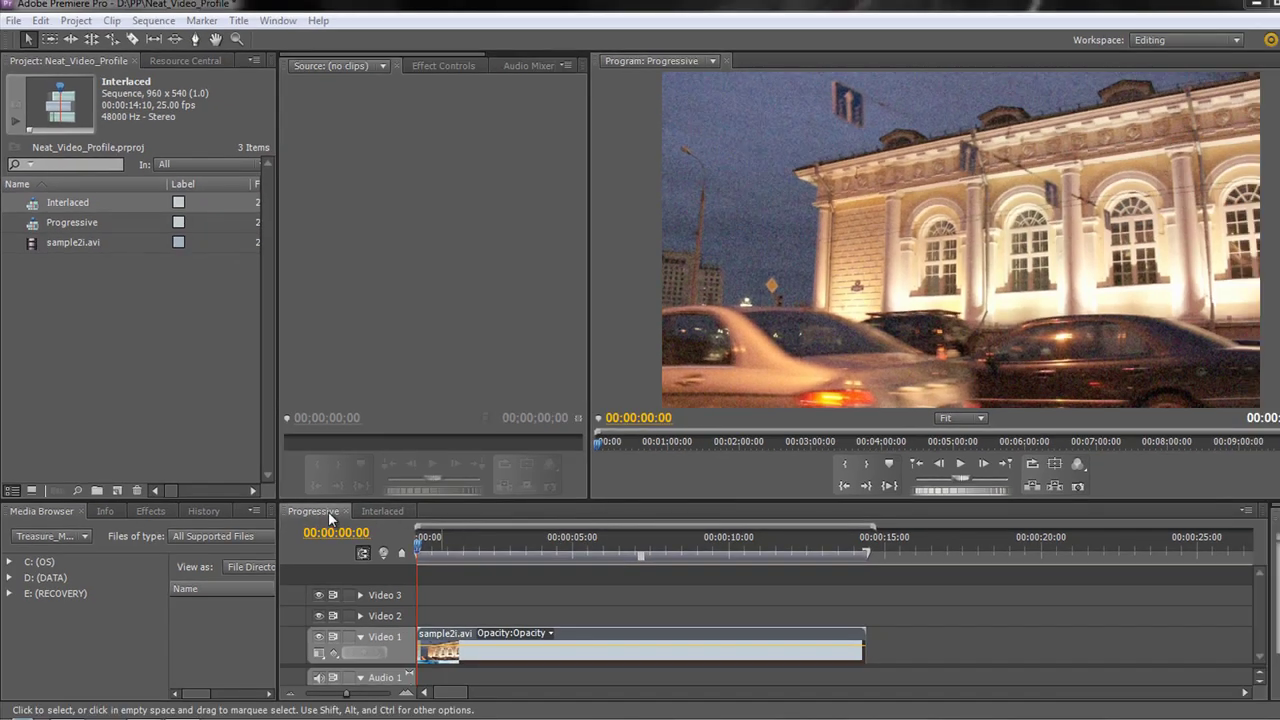
Drag Neat Video's Reduce noise from Video Effects onto sample2i.avi in the Progressive timeline.
click(328, 511)
key(shift+8)
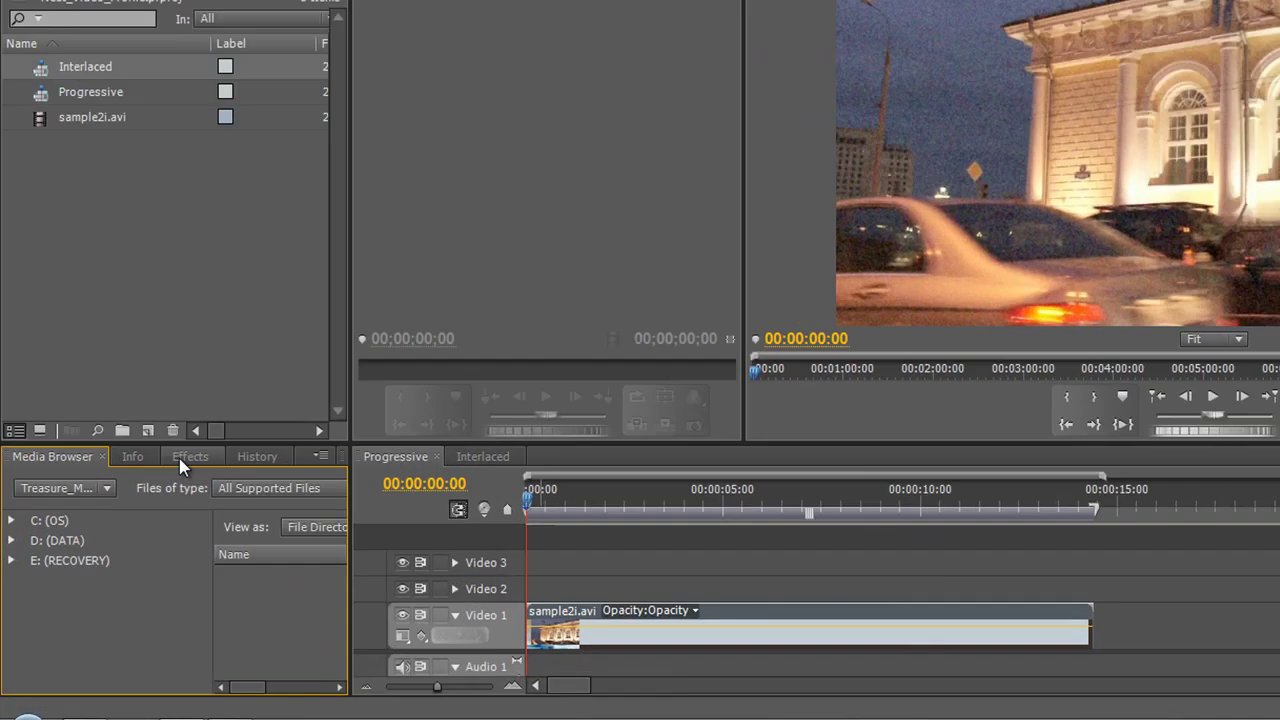
click(150, 511)
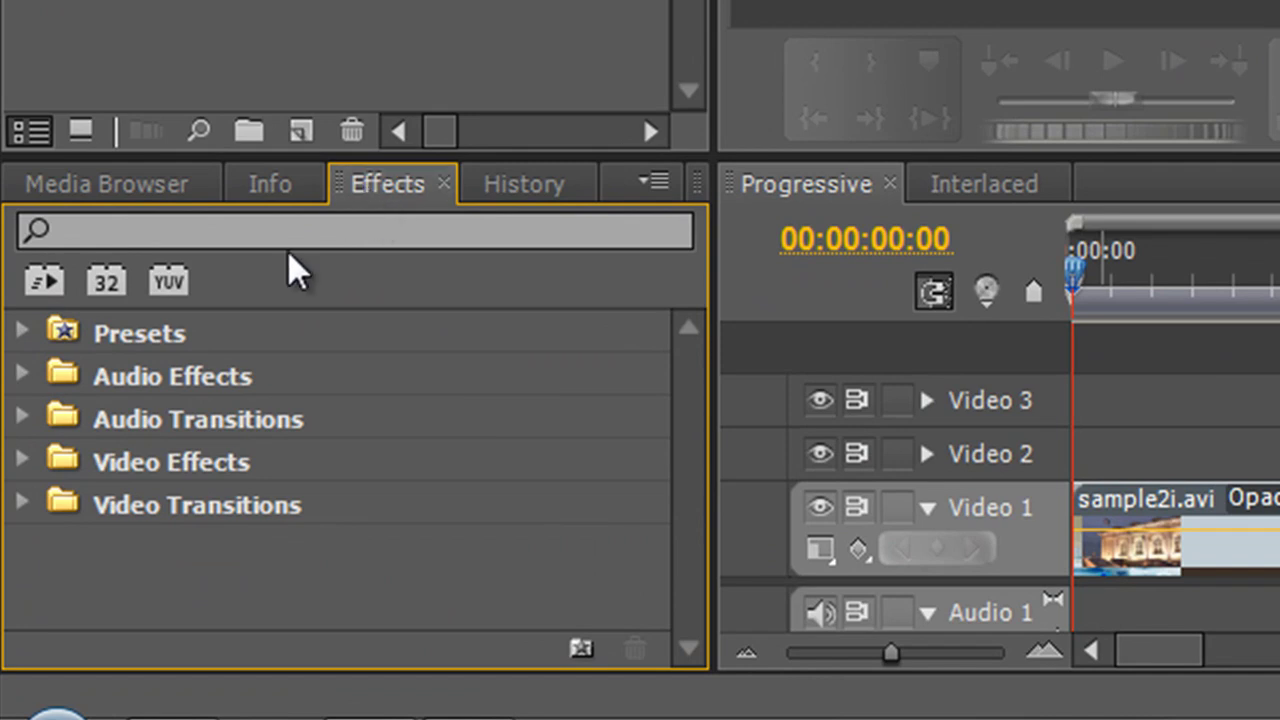
click(24, 461)
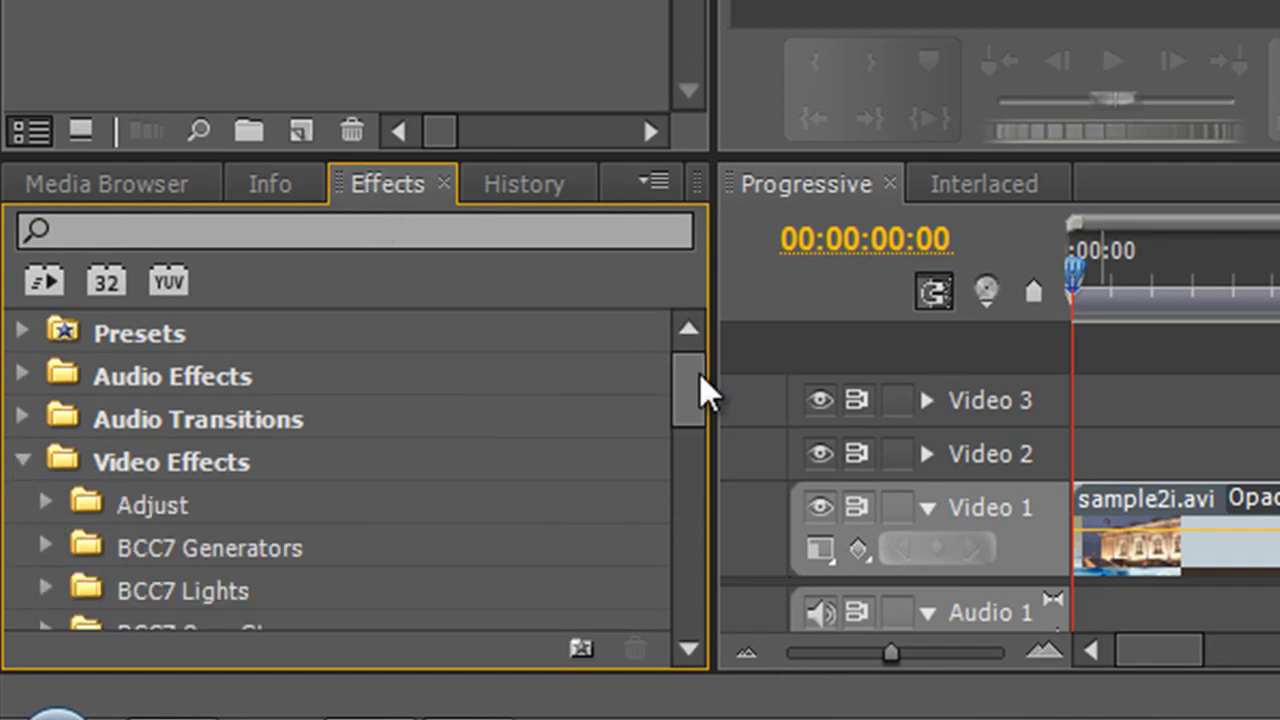
drag(699, 372, 706, 509)
click(42, 461)
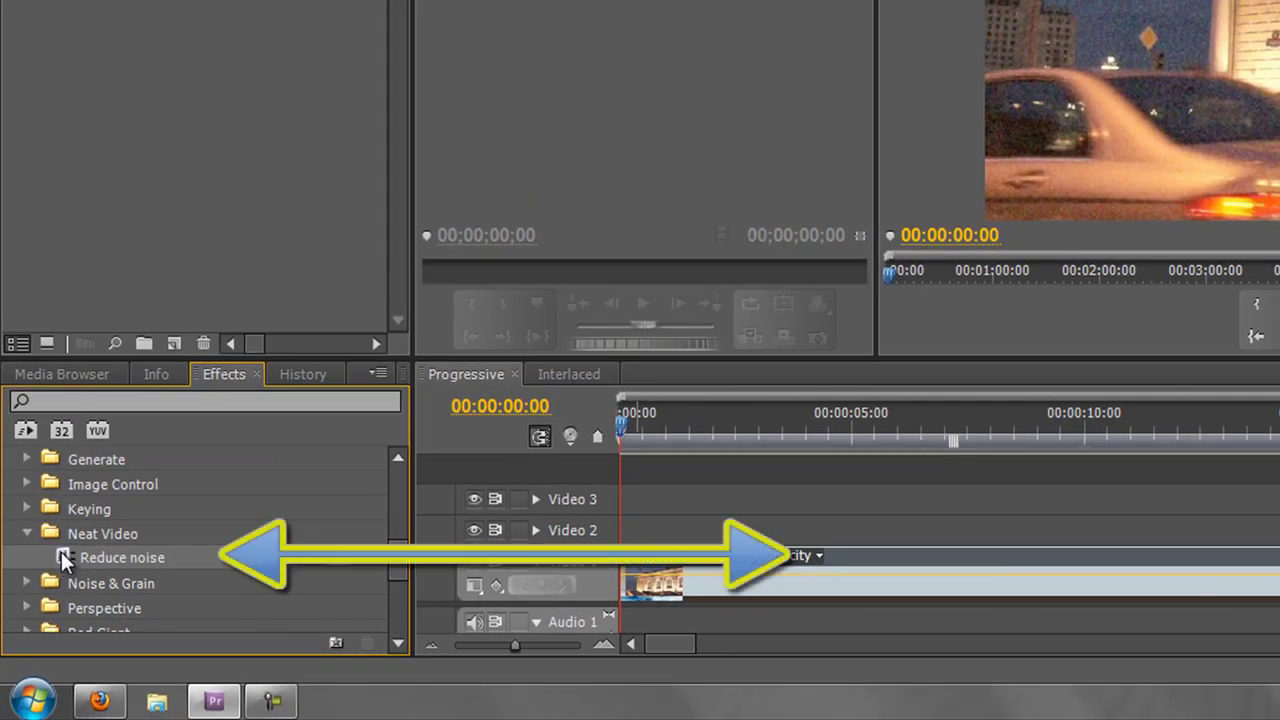
drag(63, 555, 955, 585)
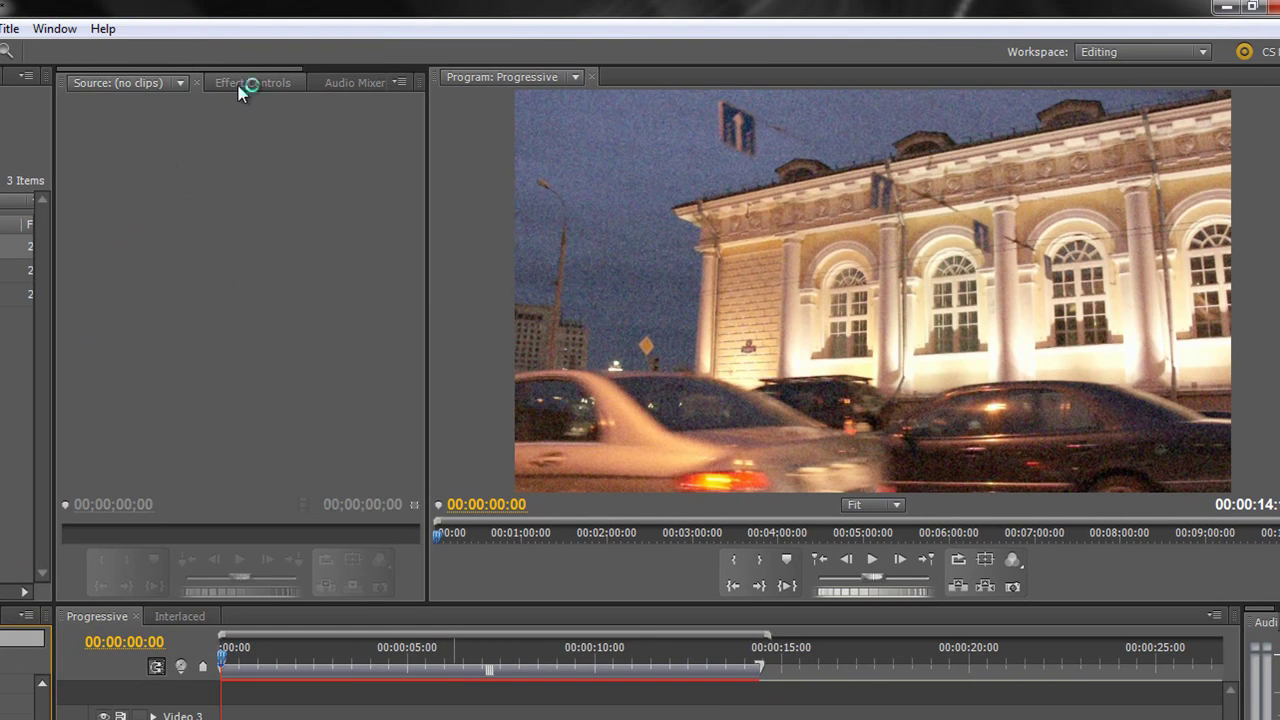
Expand Reduce noise in a widened Effect Controls panel with its keyframe view hidden.
click(239, 86)
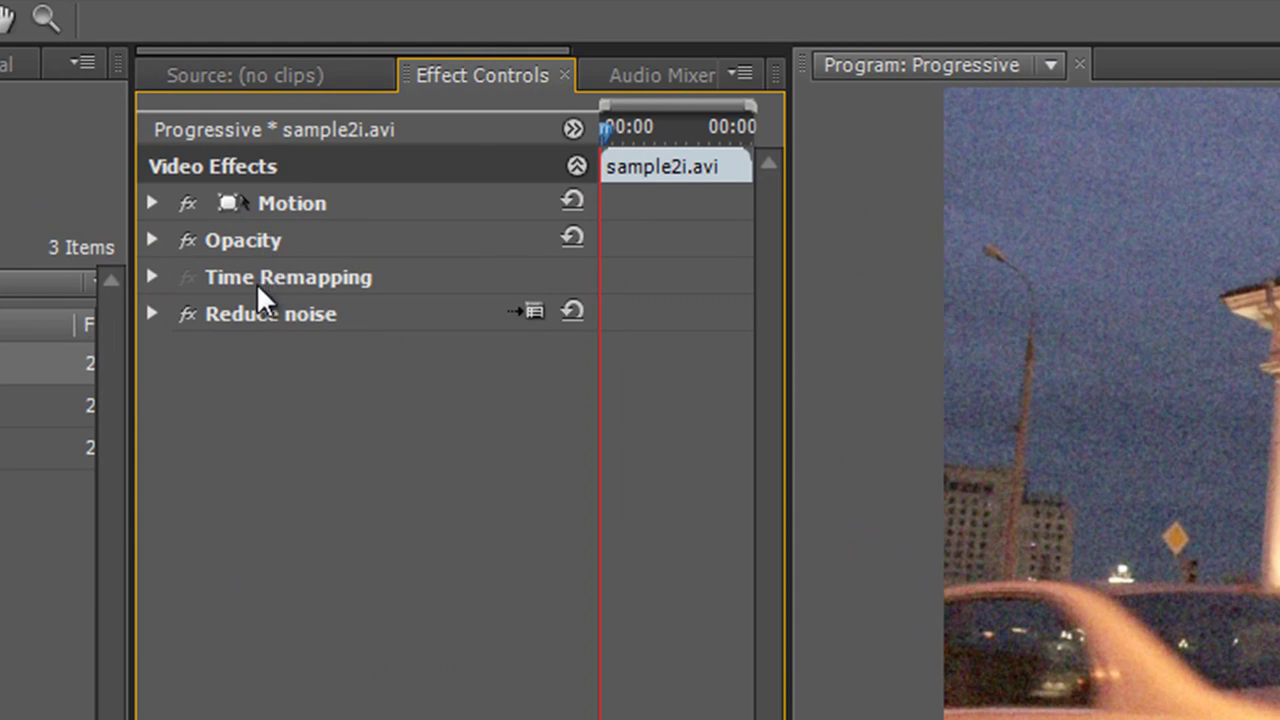
click(152, 314)
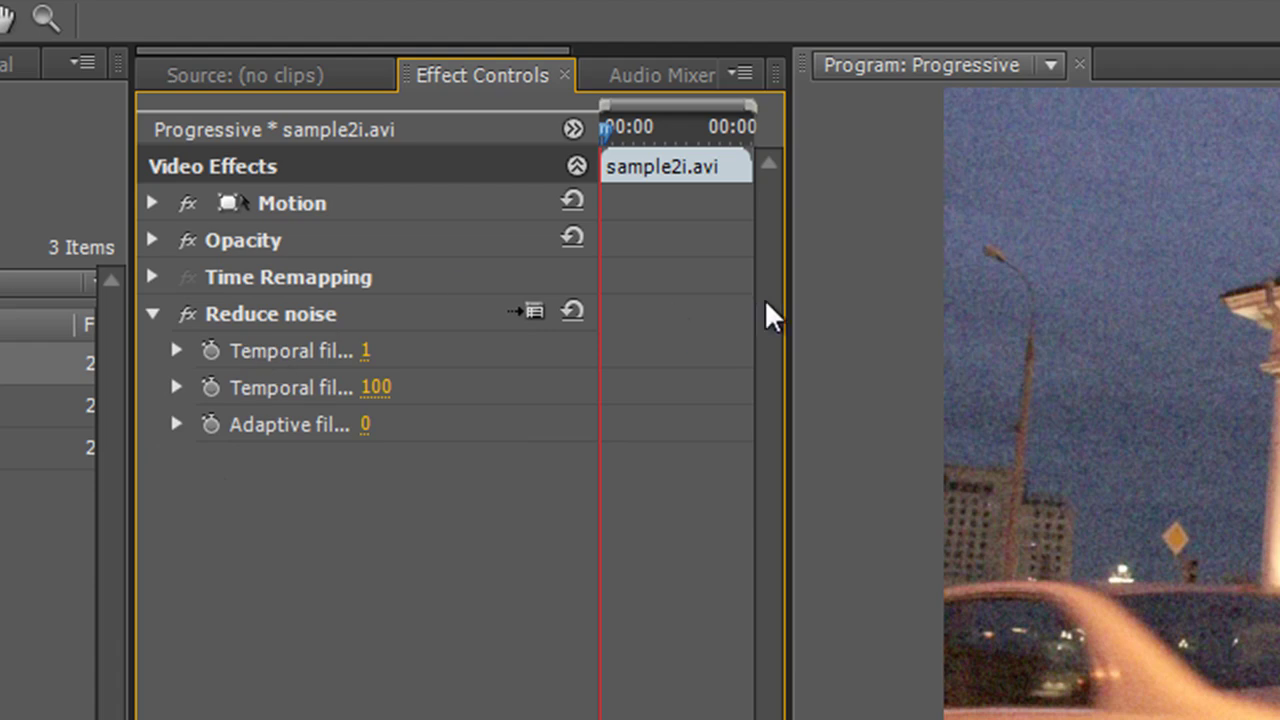
drag(786, 302, 888, 306)
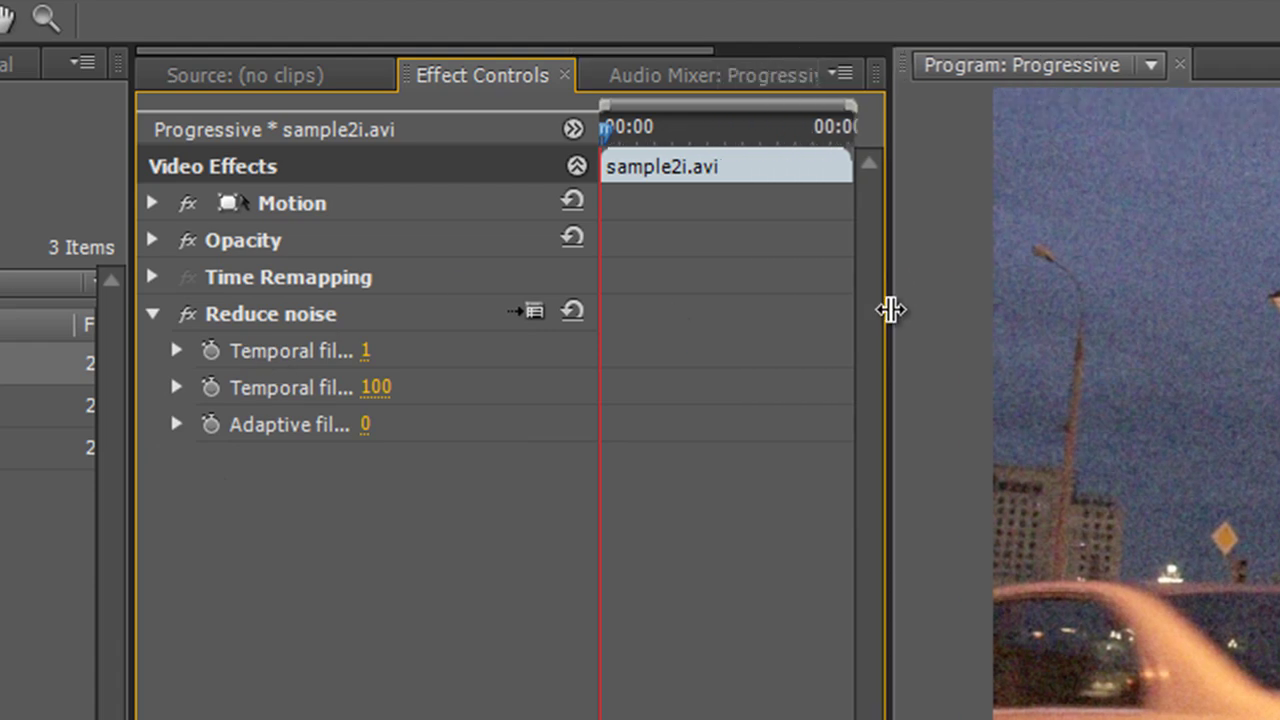
click(573, 128)
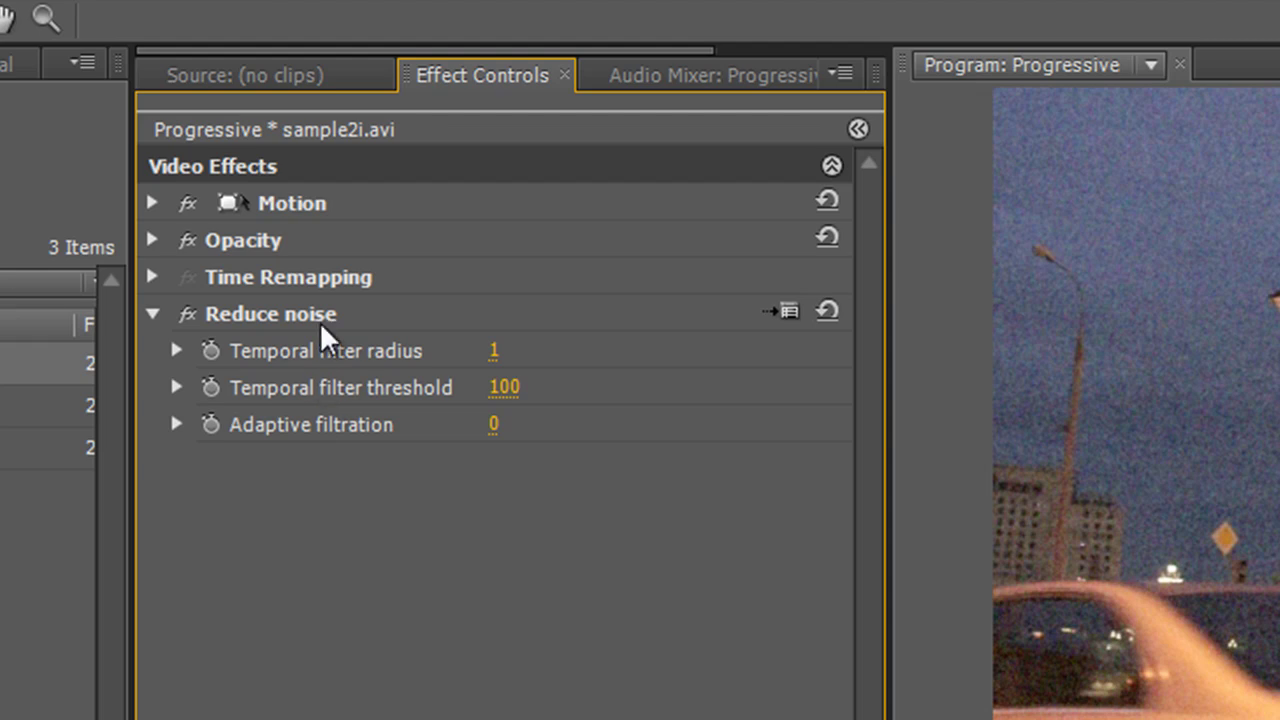
Launch Reduce noise's Setup window for the 960x540 progressive clip.
click(786, 312)
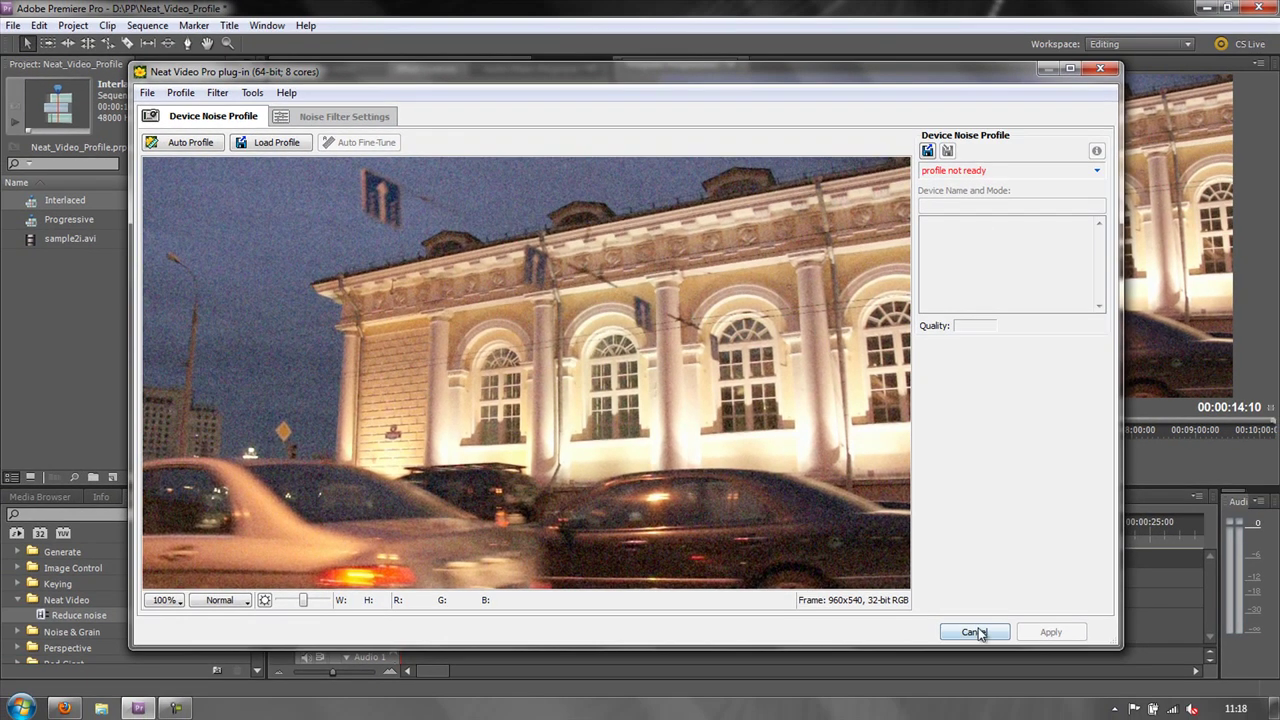
Cancel the Neat Video window and switch to the Interlaced sequence.
click(975, 632)
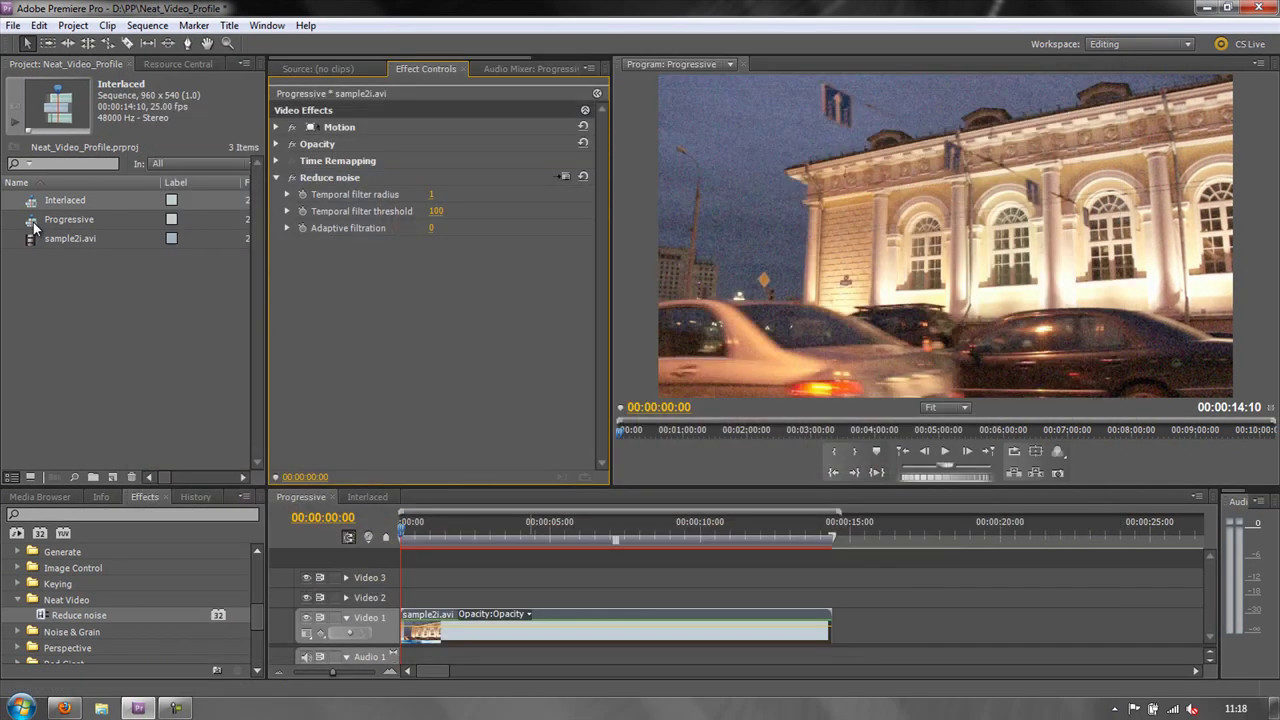
click(368, 497)
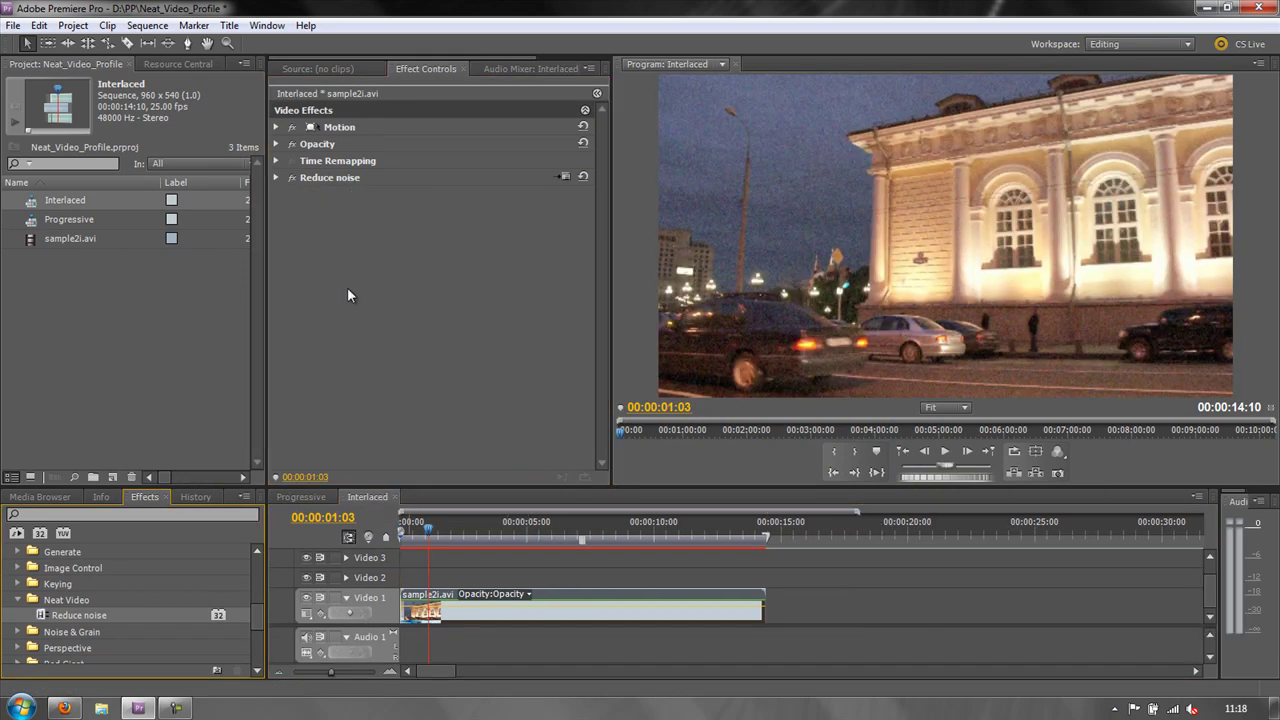
Launch Reduce noise's Setup for the interlaced sample2i.avi clip.
click(562, 178)
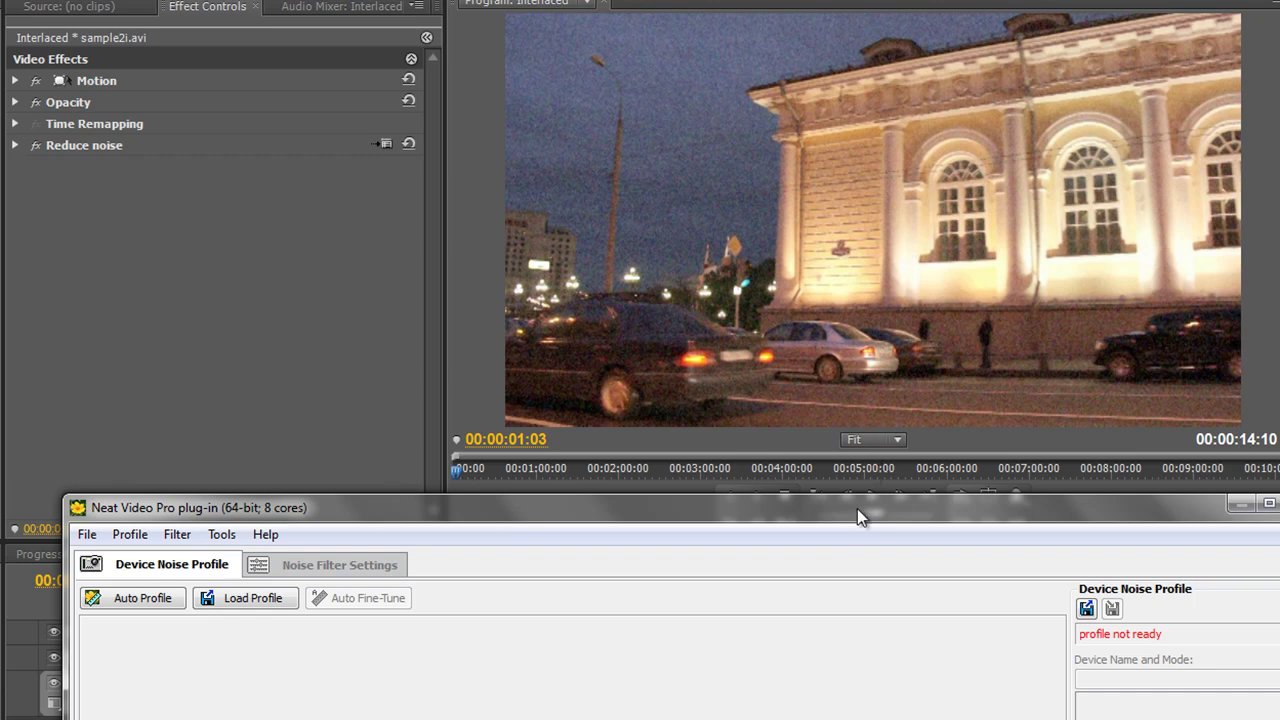
Move the Neat Video window up and left to reveal the full 960x270 field preview.
drag(854, 505, 793, 33)
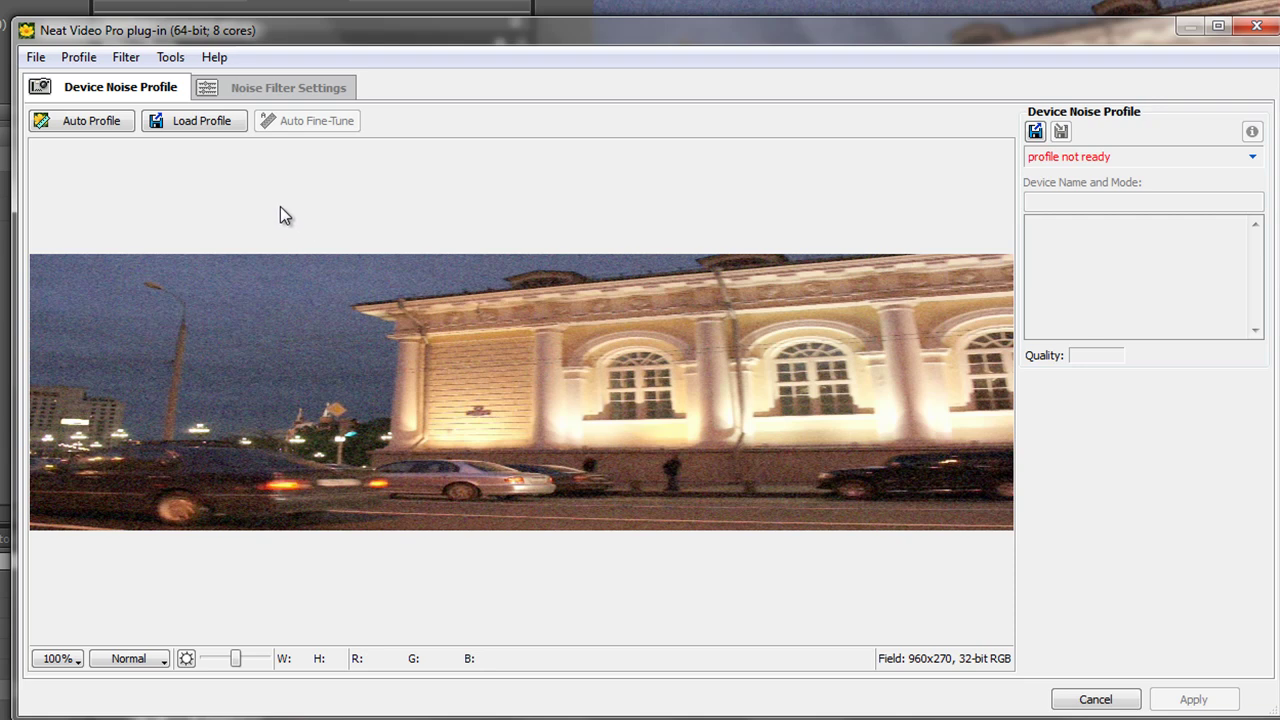
Cancel the interlaced setup, return to Progressive, and relaunch its Reduce noise Setup.
click(1108, 702)
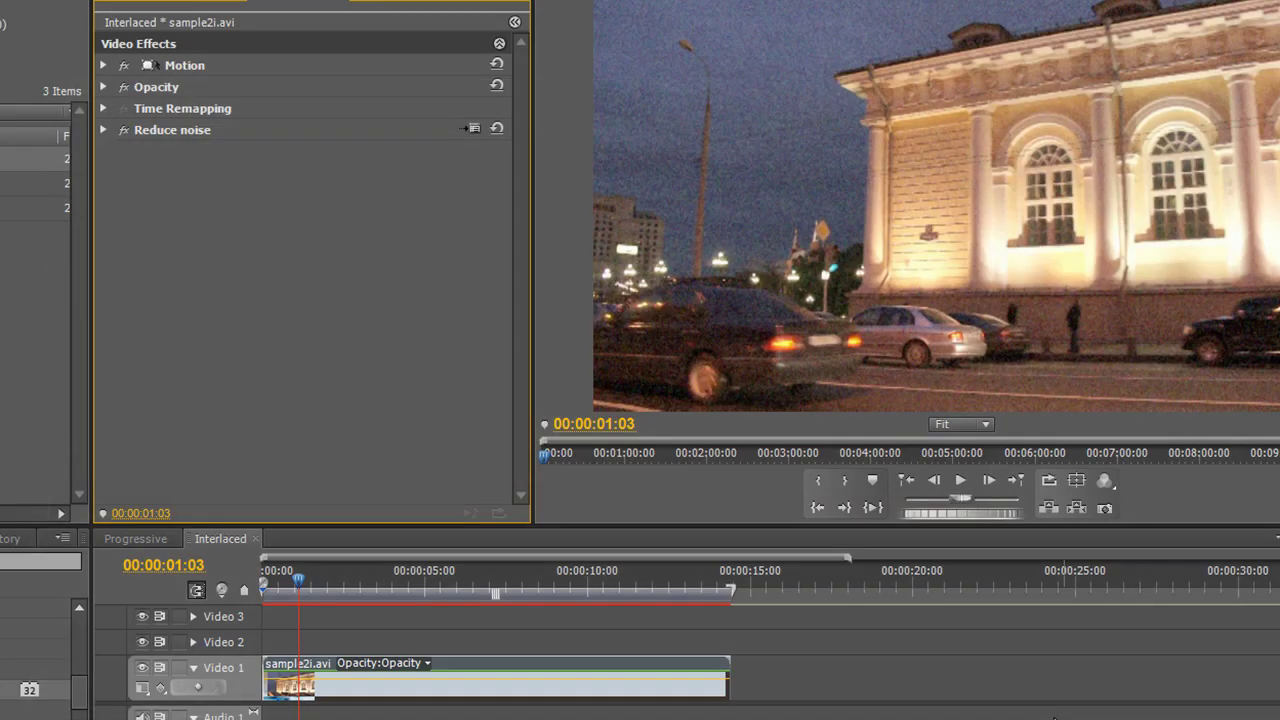
click(140, 539)
click(323, 308)
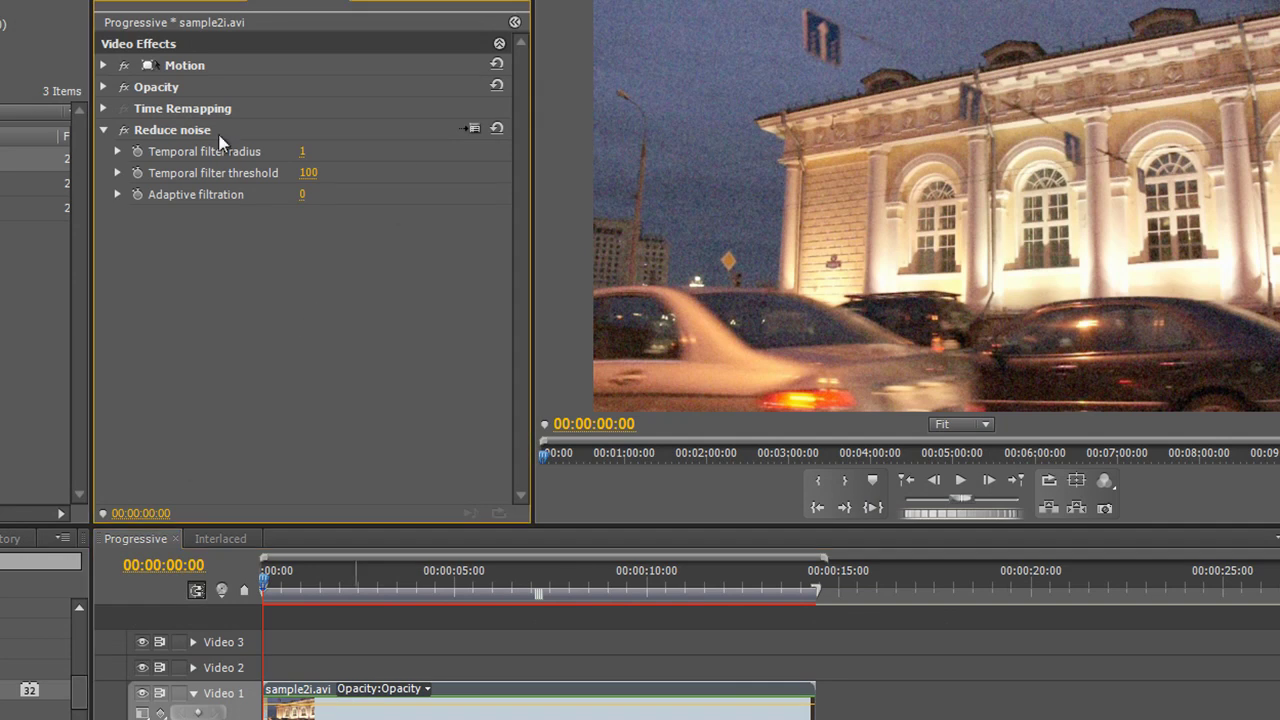
click(471, 129)
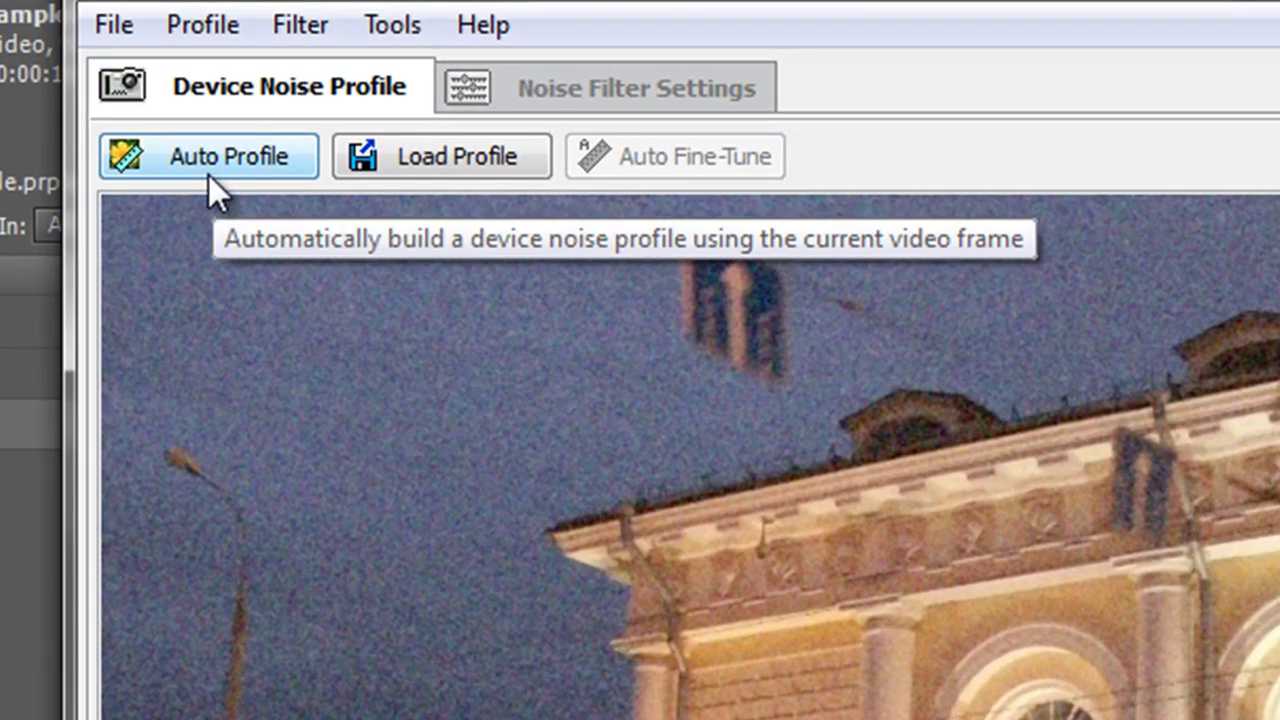
Run Auto Profile to build an 80%-quality noise profile from a sky patch.
click(208, 170)
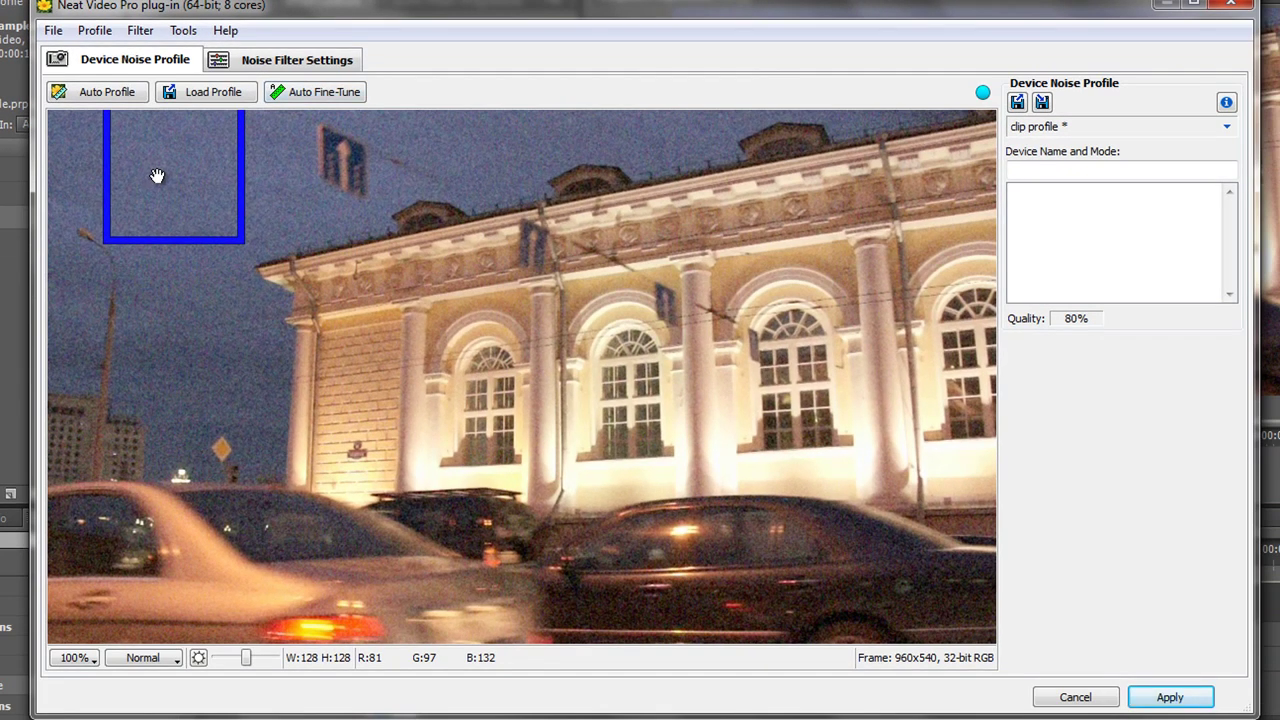
Compare filtered and original sky and roof in Noise Filter Settings, then cancel without applying.
click(266, 58)
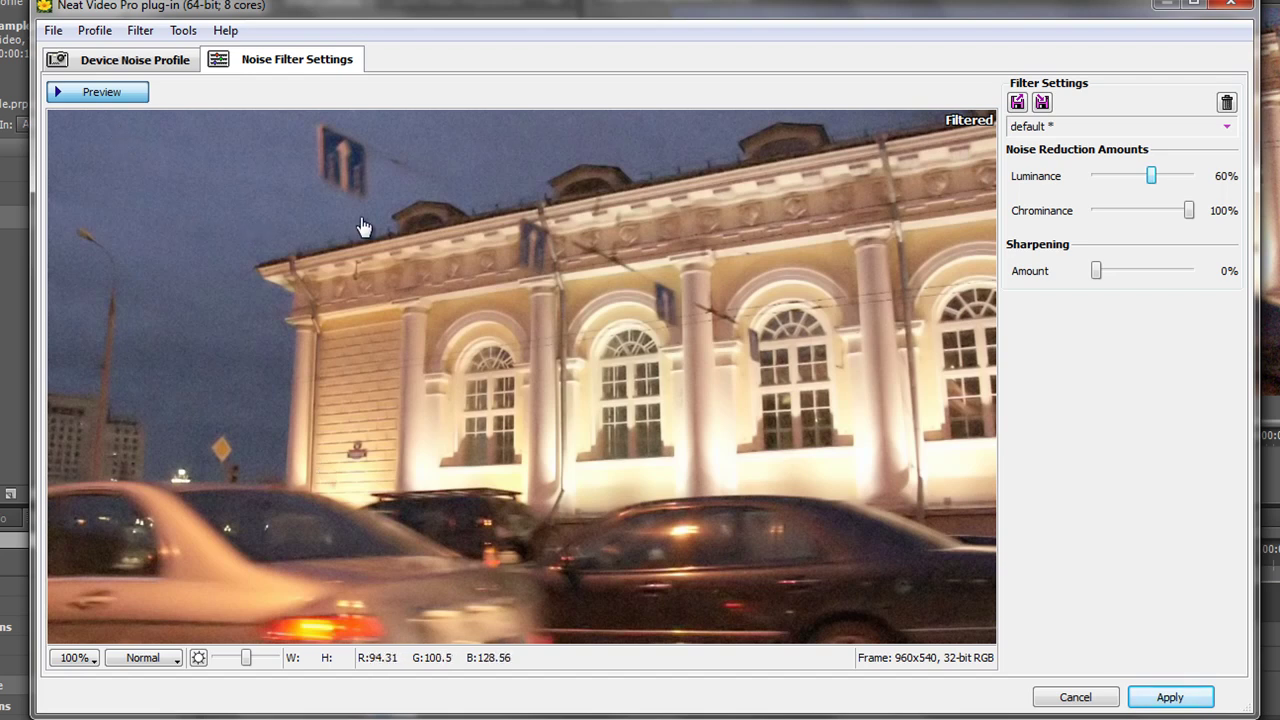
mouse_move(510, 345)
mouse_down()
mouse_move(300, 300)
mouse_move(223, 210)
mouse_move(634, 362)
mouse_up()
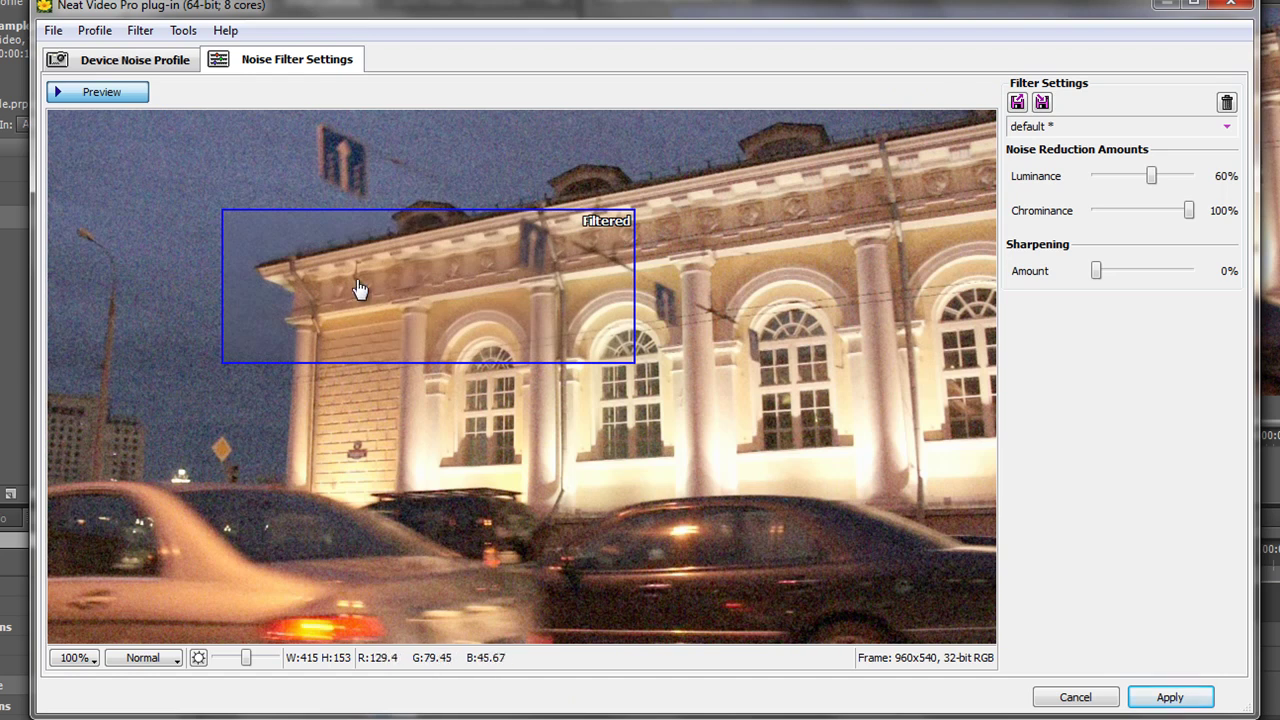
drag(360, 289, 605, 376)
drag(682, 465, 177, 274)
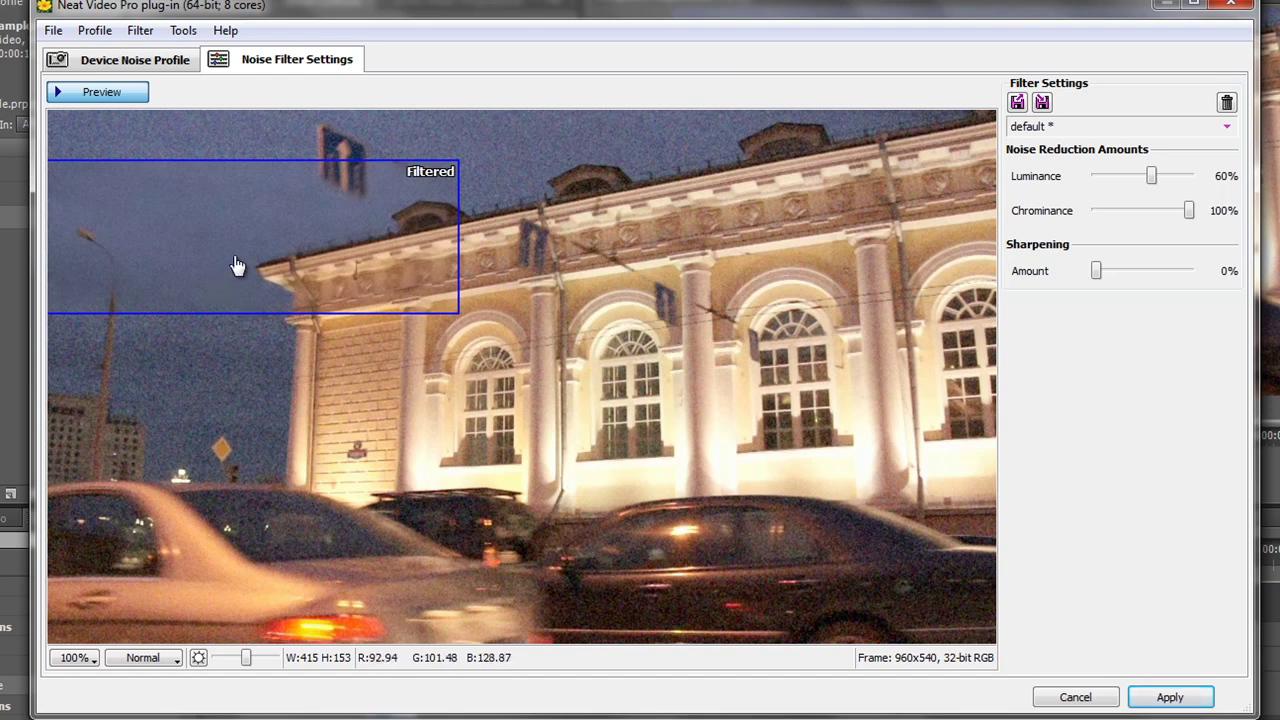
click(1076, 697)
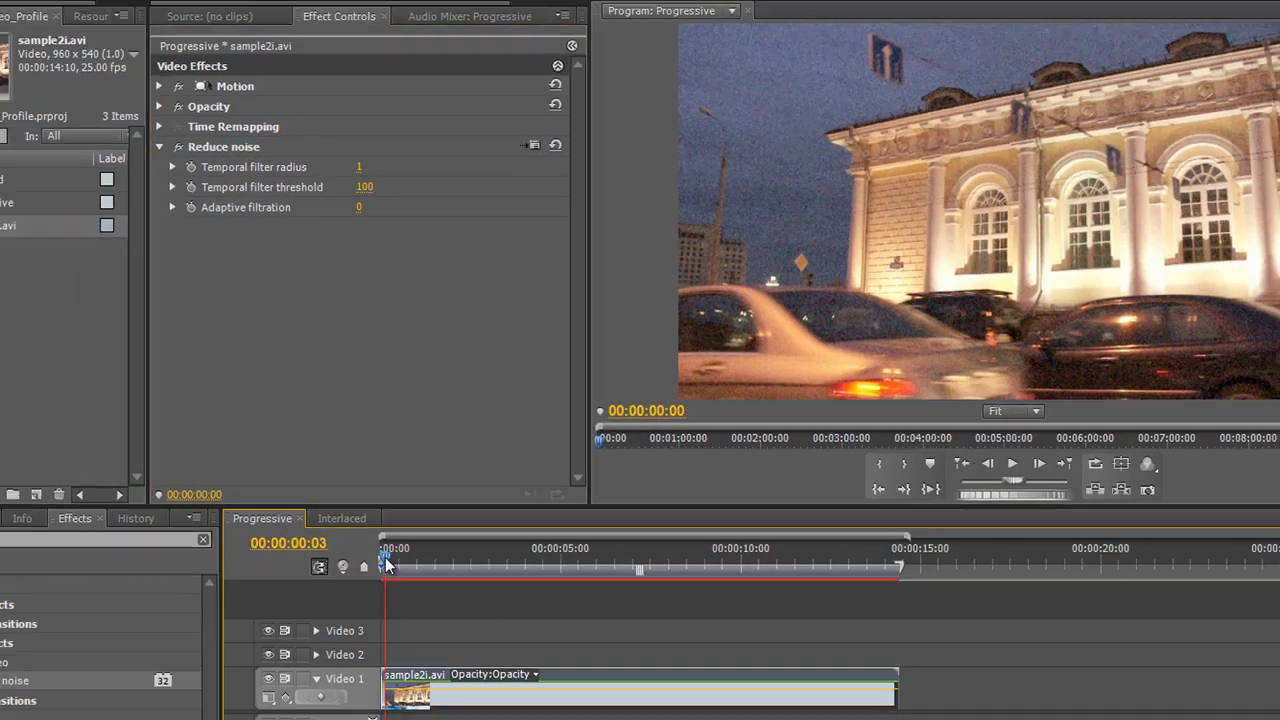
Move the playhead to 00:00:05:14 and relaunch Reduce noise's Setup on that frame.
drag(369, 558, 560, 590)
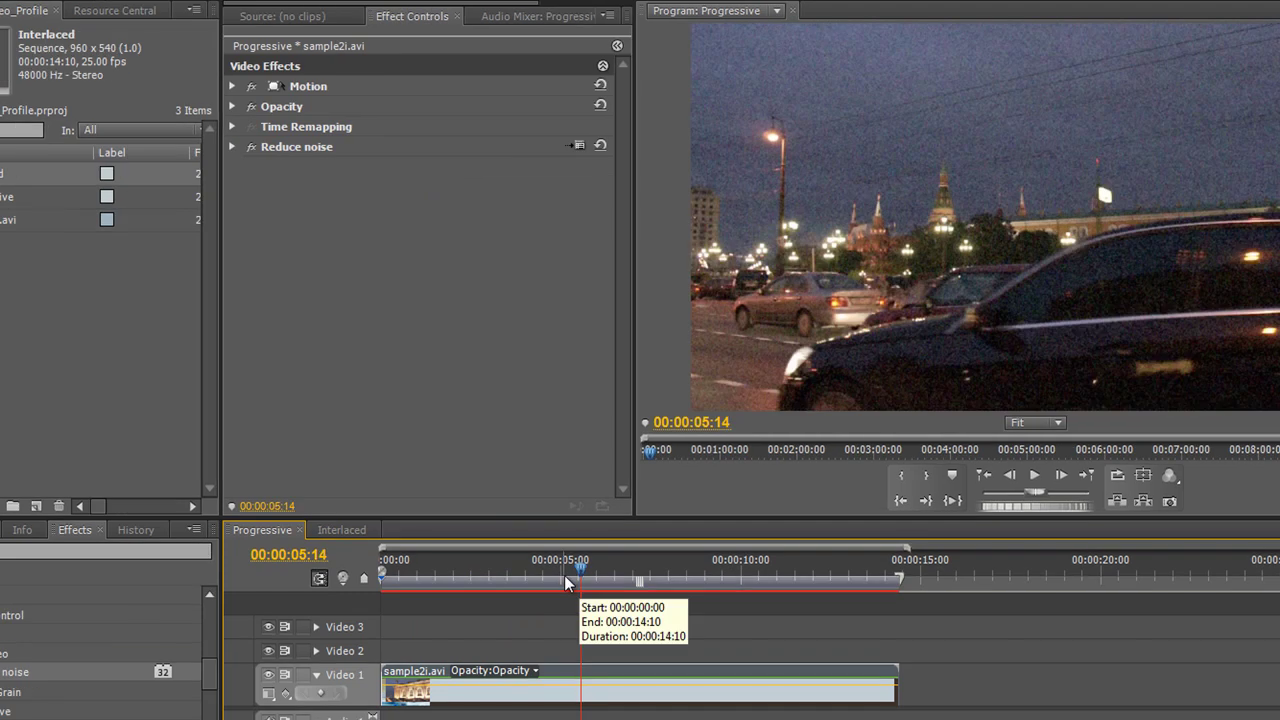
click(575, 146)
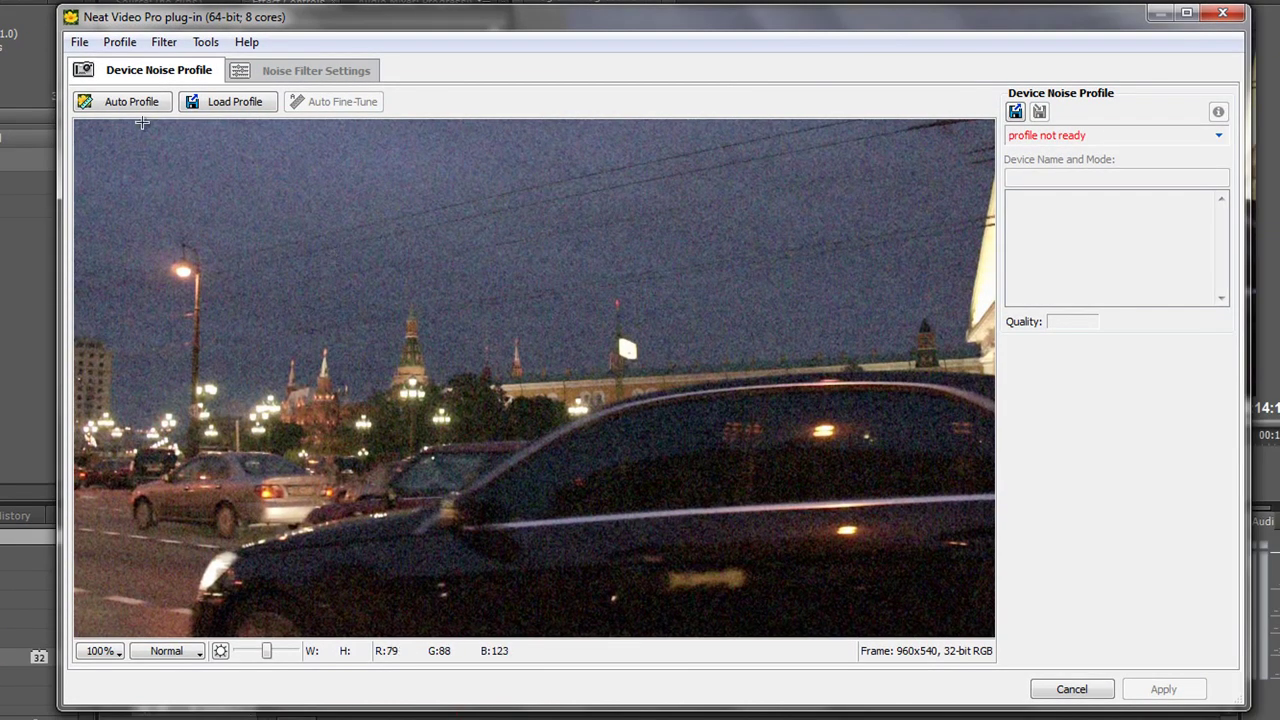
Build a clip noise profile for this later frame from a flat night-sky patch, reaching 81% quality.
click(134, 104)
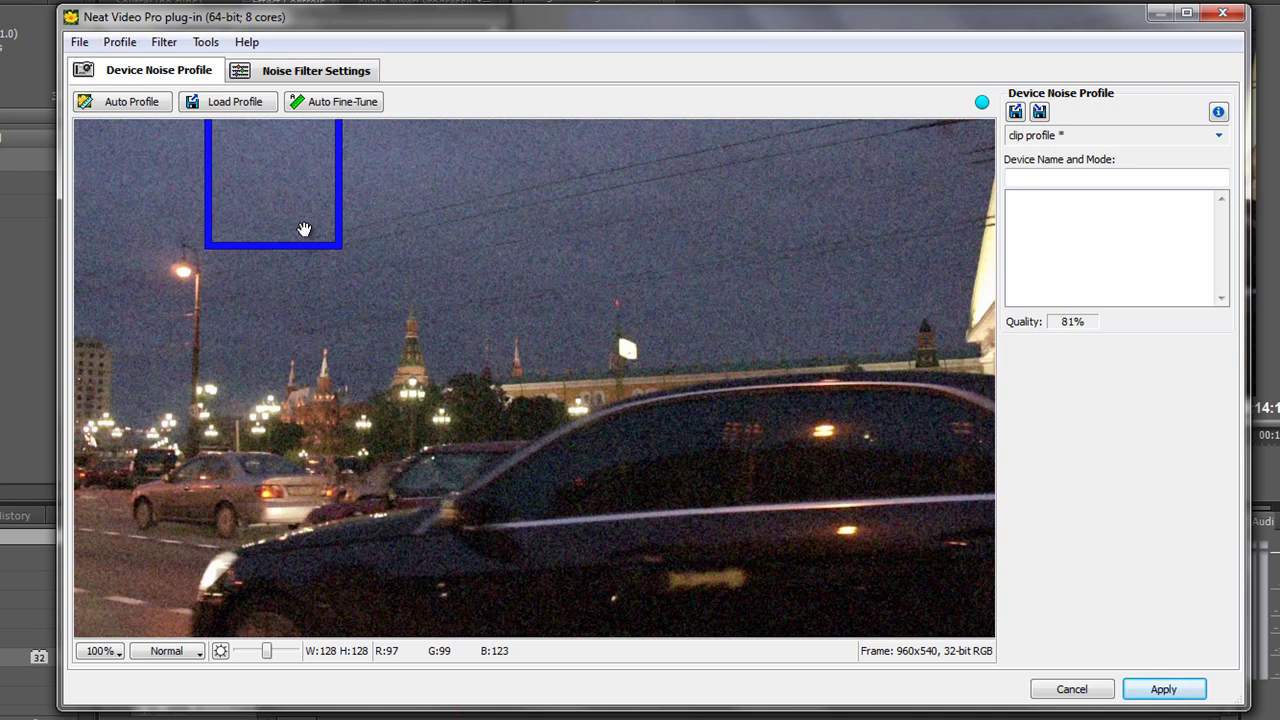
scroll(304, 230, up, 2)
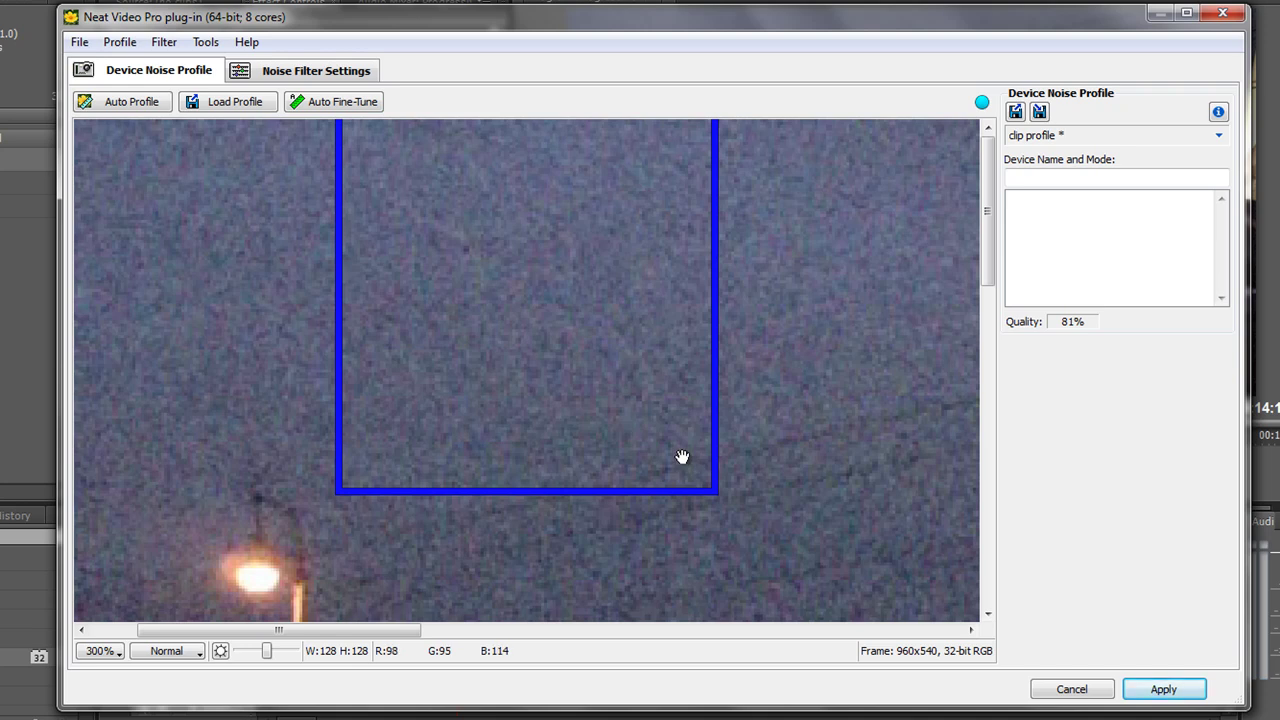
scroll(682, 457, down, 2)
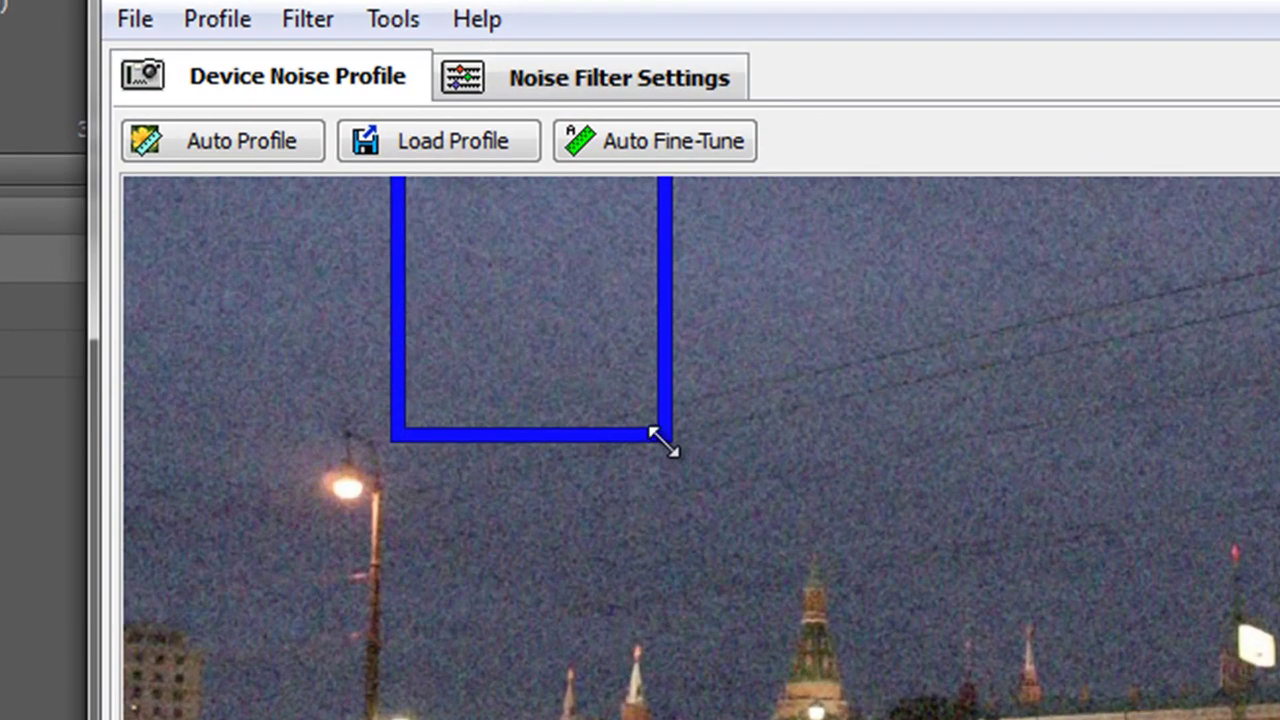
Shrink the noise sample box and move it onto plain sky in the frame's top-left corner.
drag(660, 440, 688, 358)
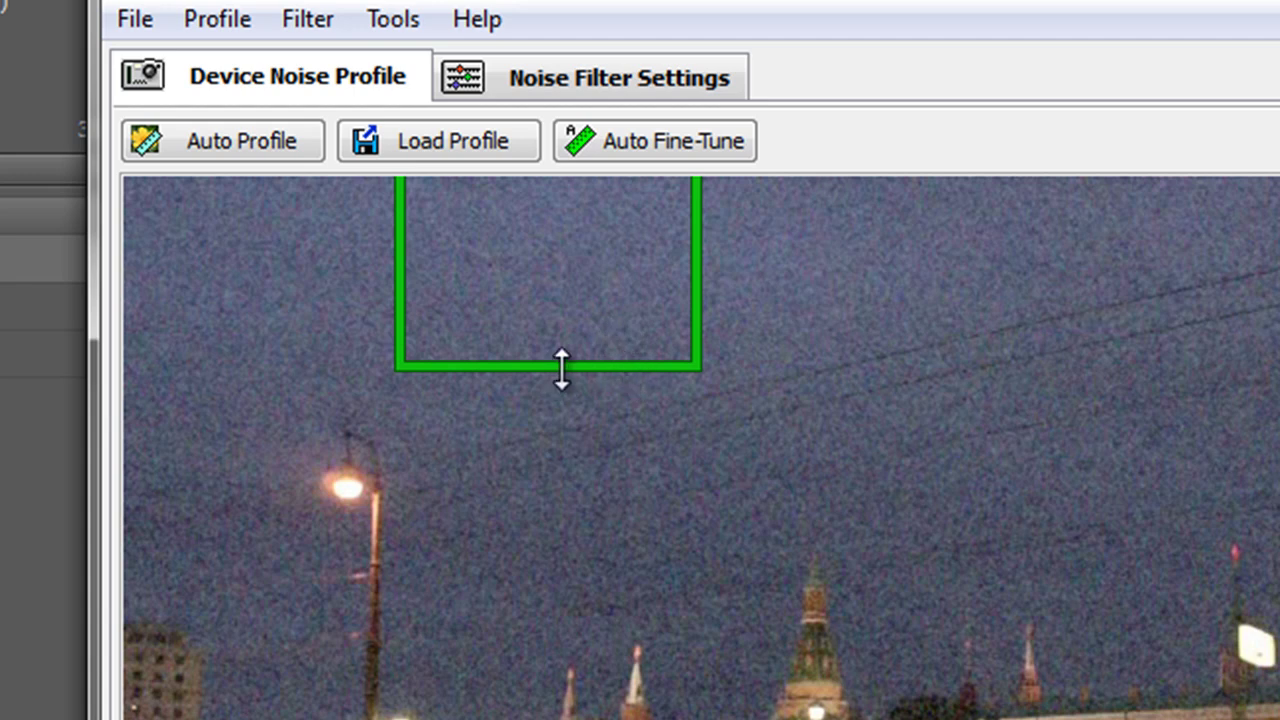
drag(560, 365, 556, 449)
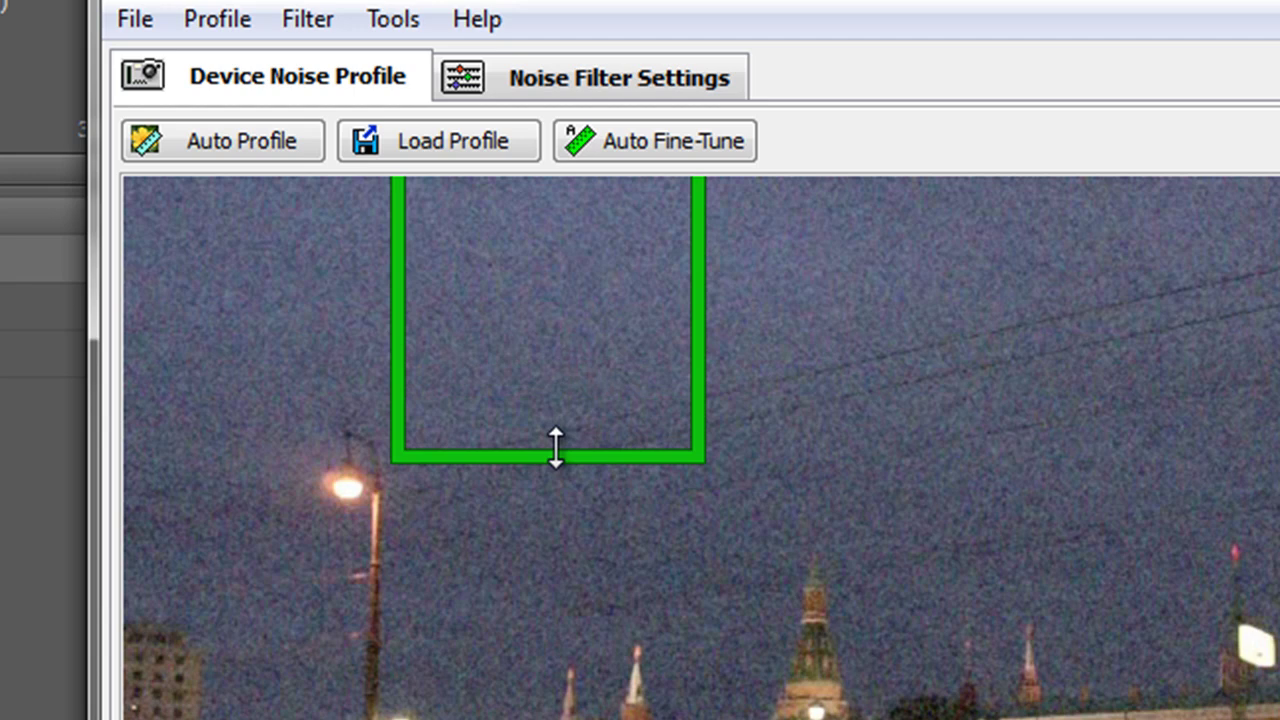
drag(556, 449, 567, 368)
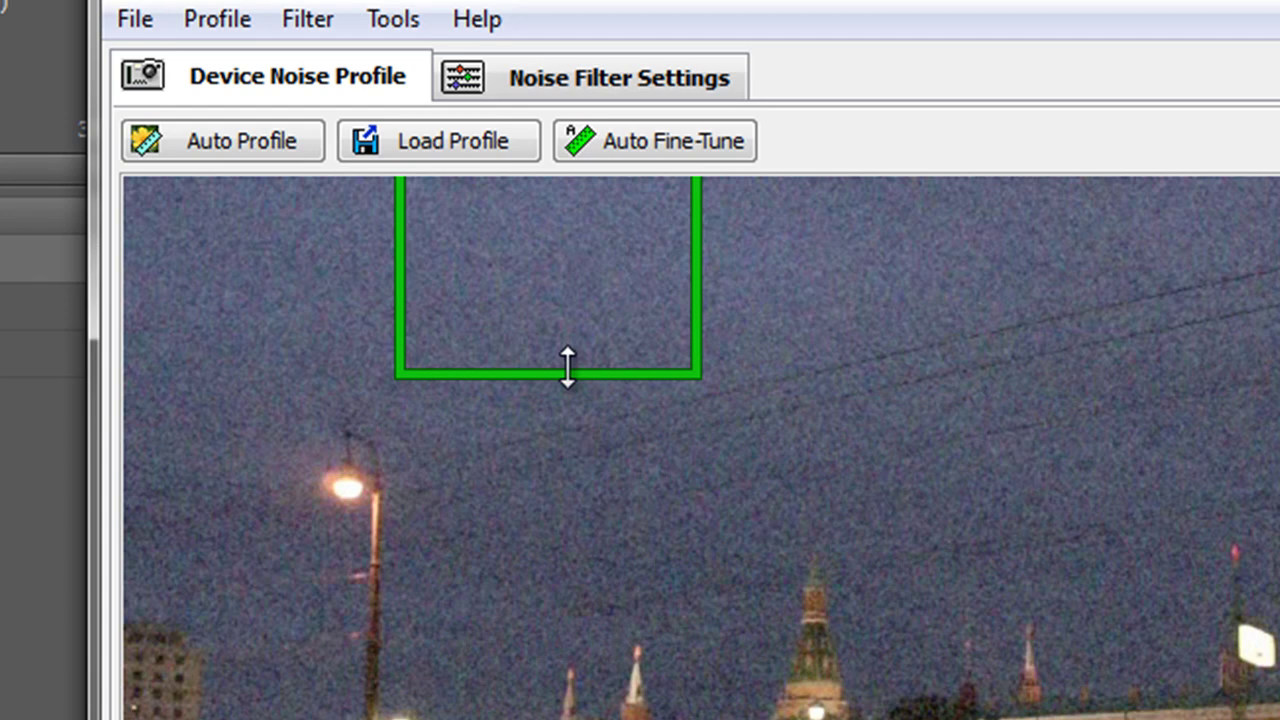
drag(540, 306, 274, 316)
drag(389, 386, 392, 405)
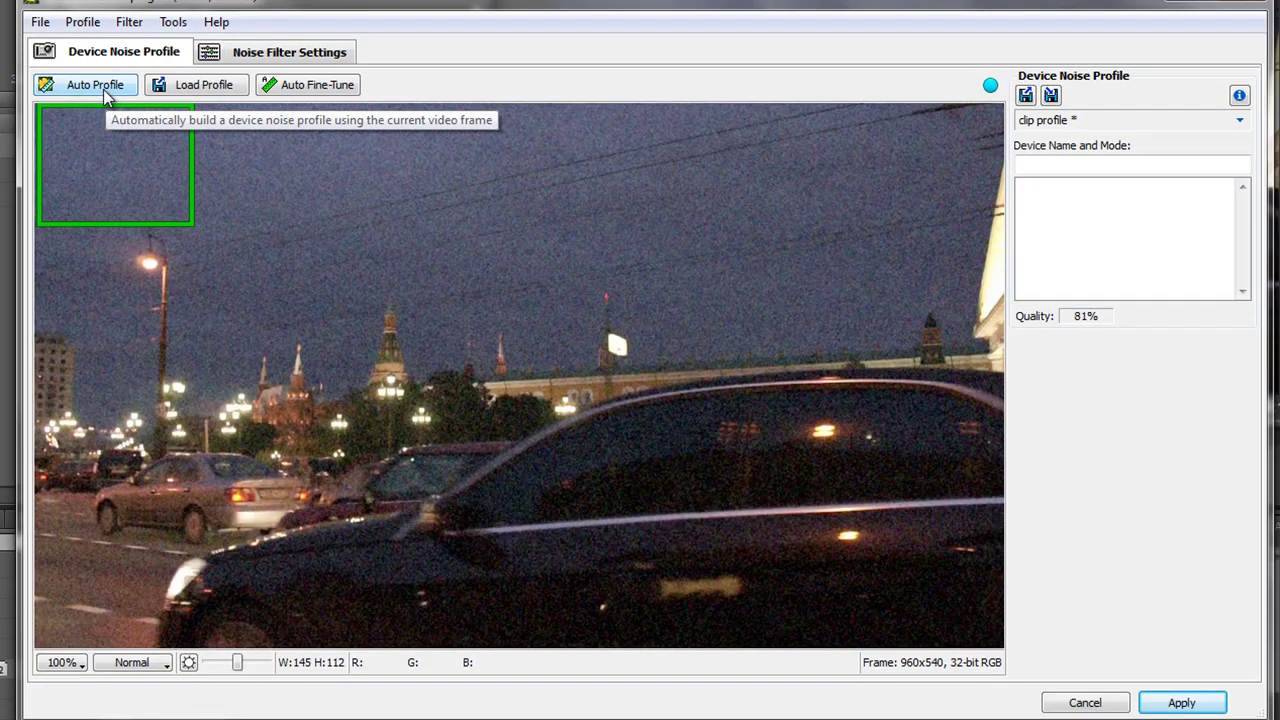
Auto-profile the small top-left sky sample despite the size warning, leaving quality at 62%.
click(100, 88)
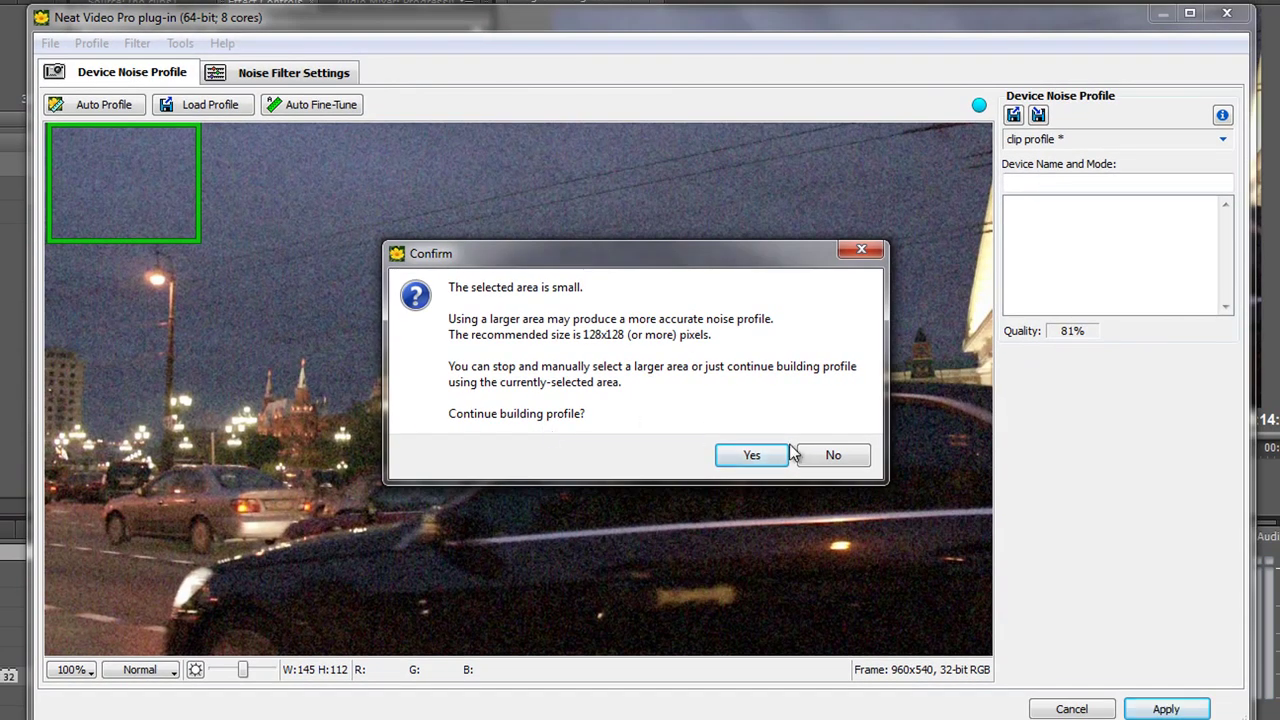
click(781, 453)
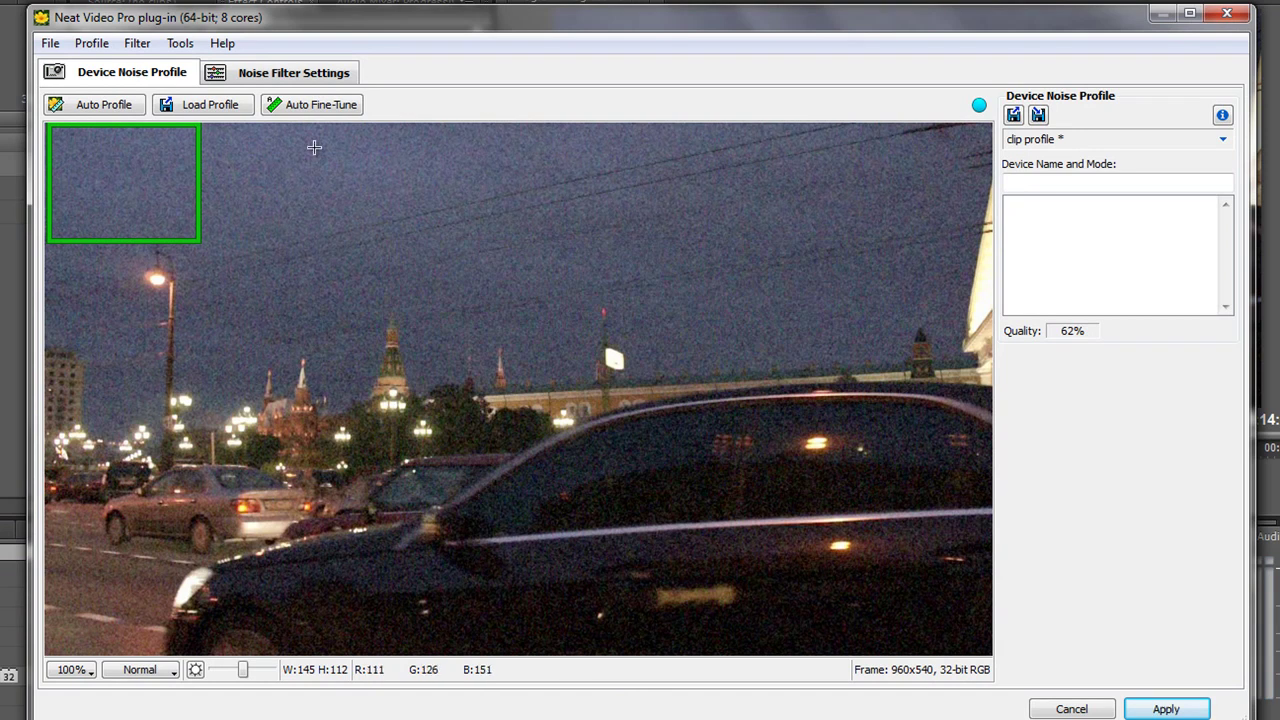
Preview Noise Filter Settings on the dark car area at Luminance 60% and Chrominance 100%.
click(282, 77)
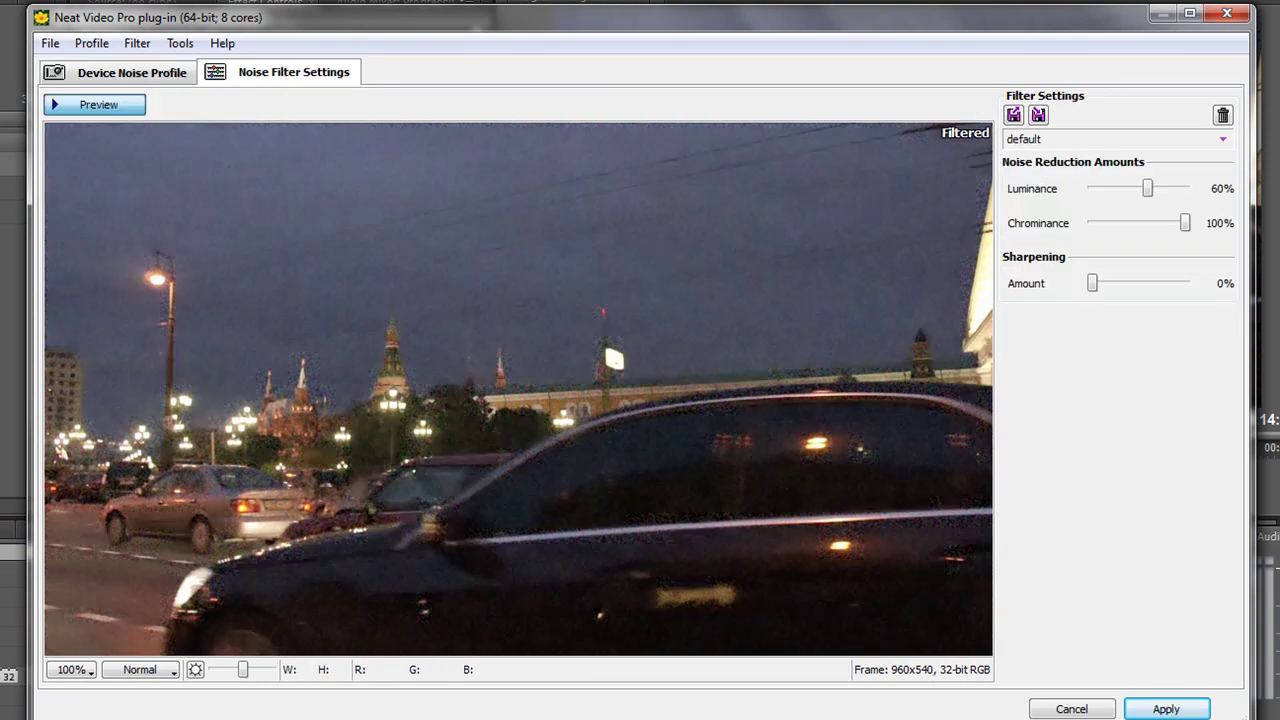
drag(417, 383, 767, 517)
drag(685, 497, 465, 650)
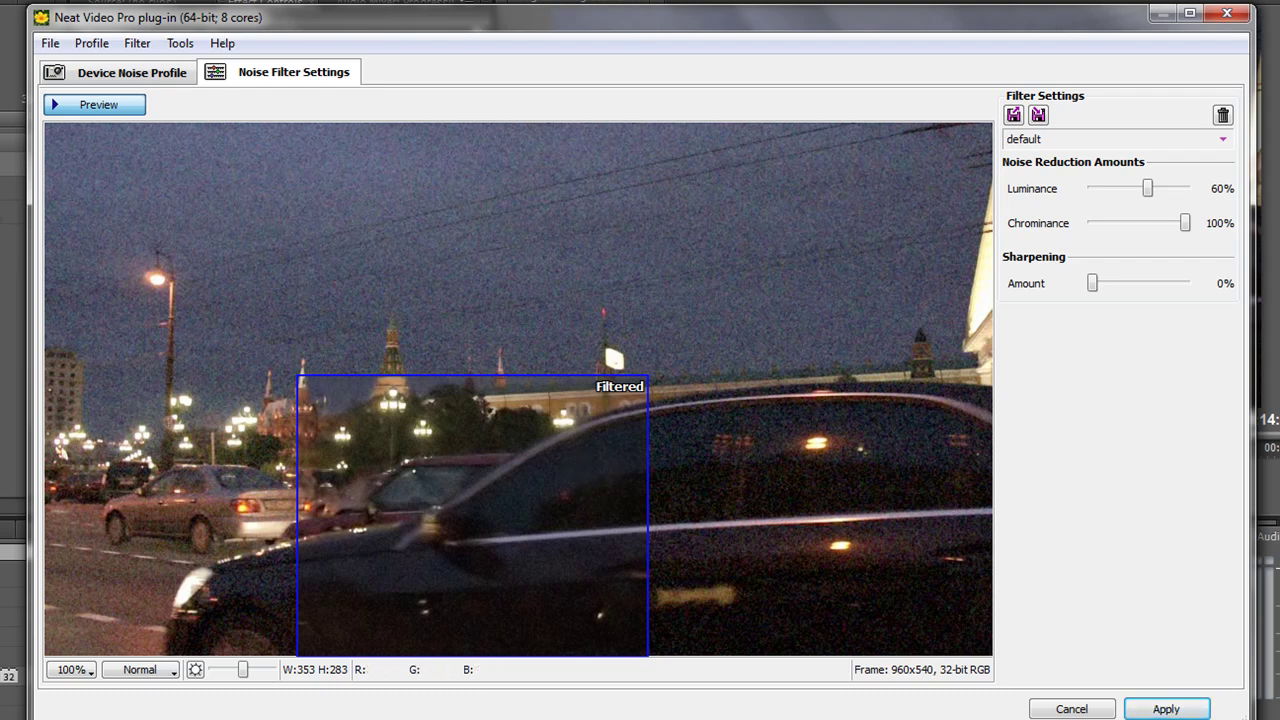
Return to Device Noise Profile and turn on Tools > Advanced Mode to show per-channel curves.
click(120, 80)
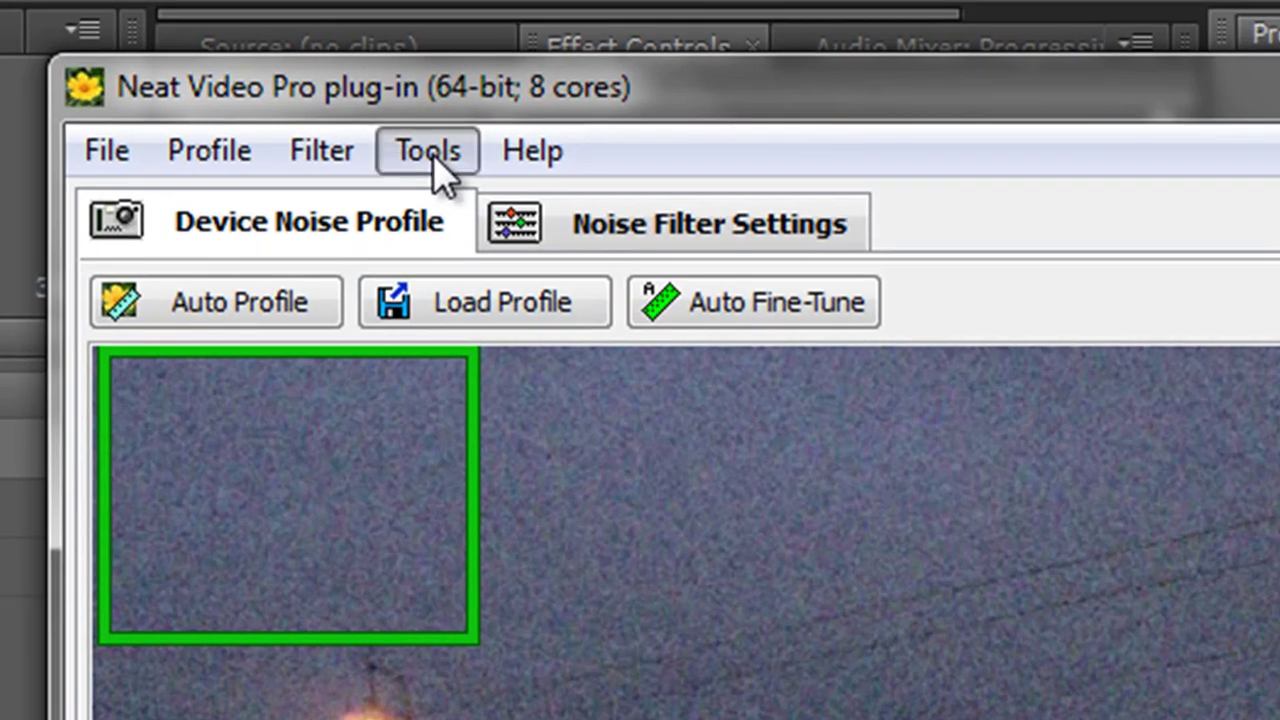
click(209, 57)
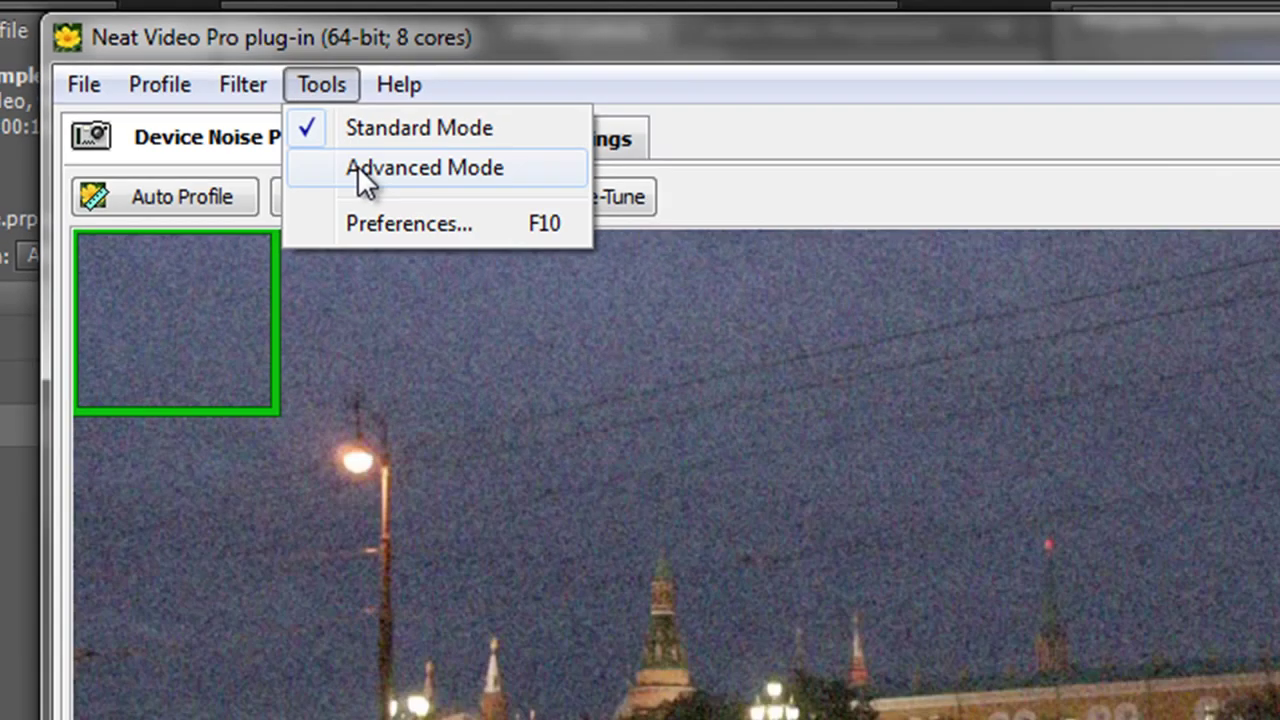
click(485, 250)
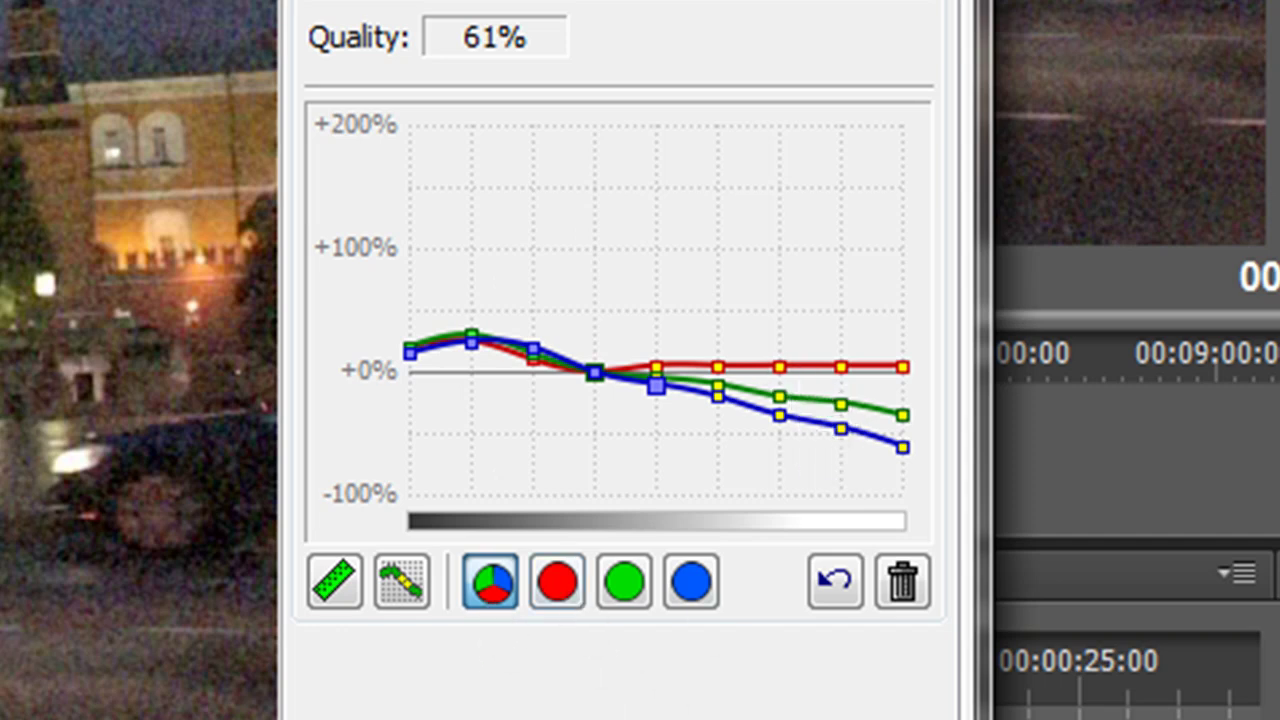
Inspect the red, green and blue noise curves in turn, ending on the red curve.
click(557, 588)
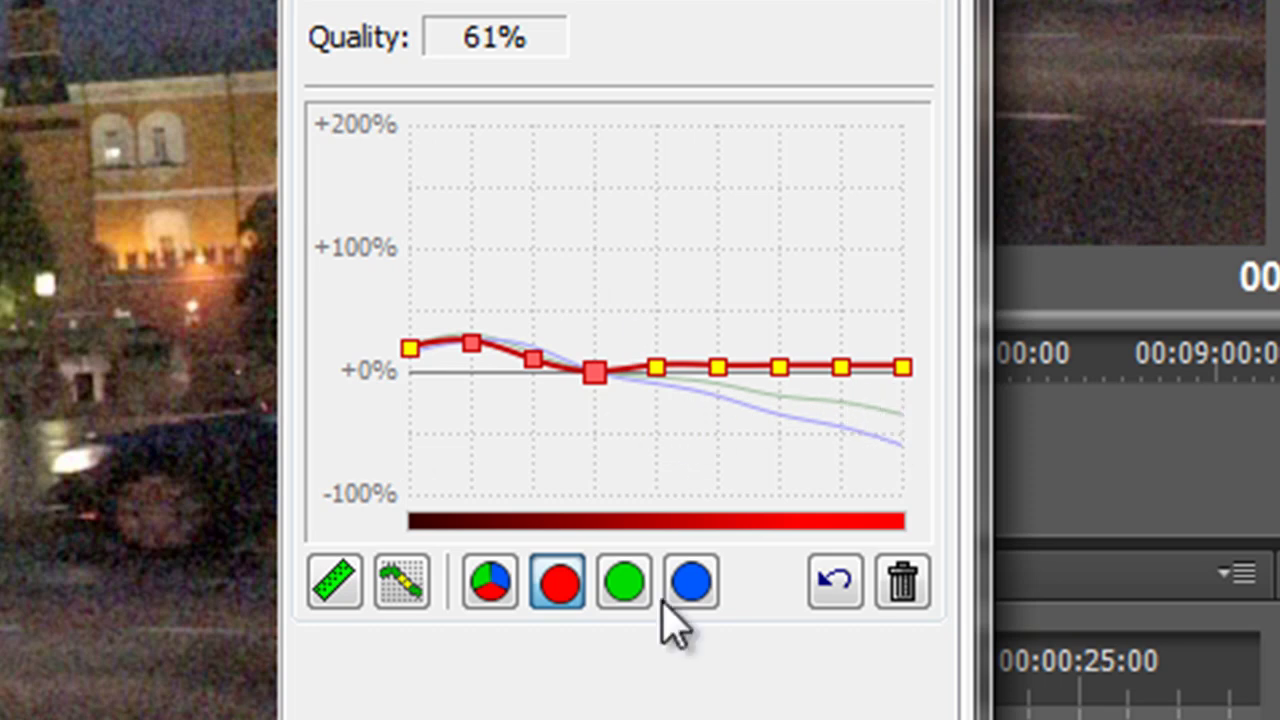
click(618, 596)
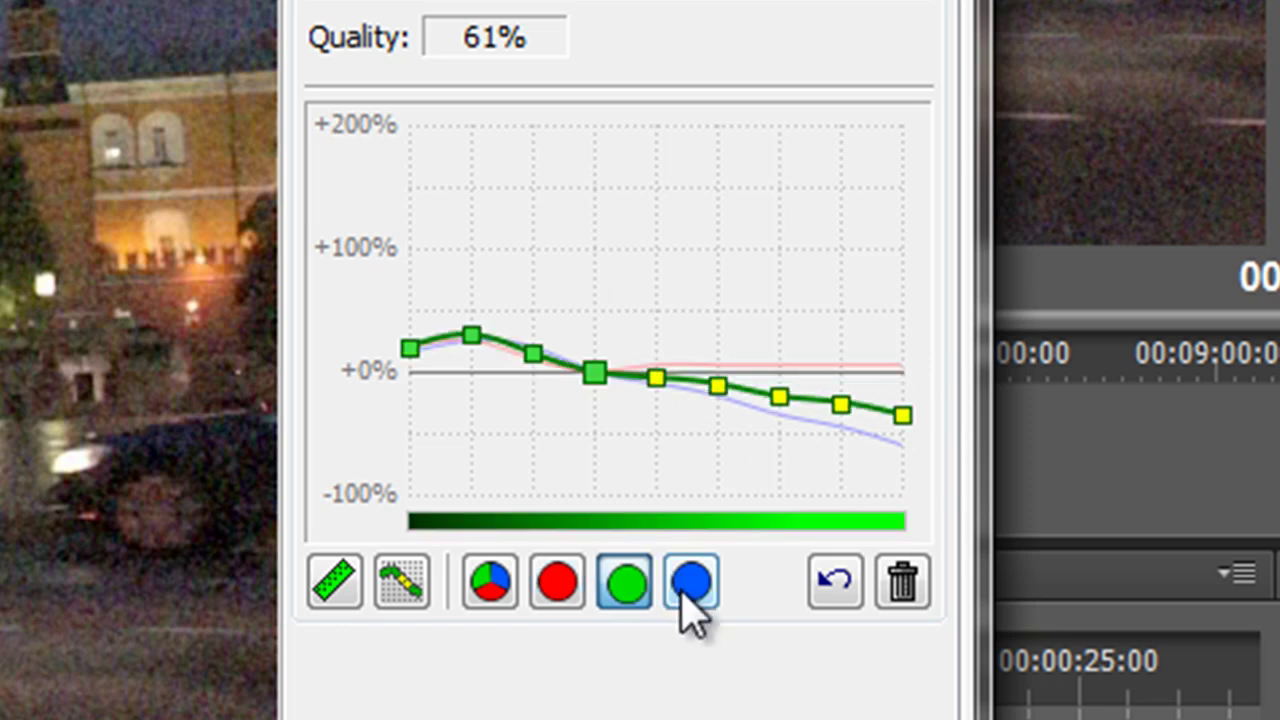
click(688, 586)
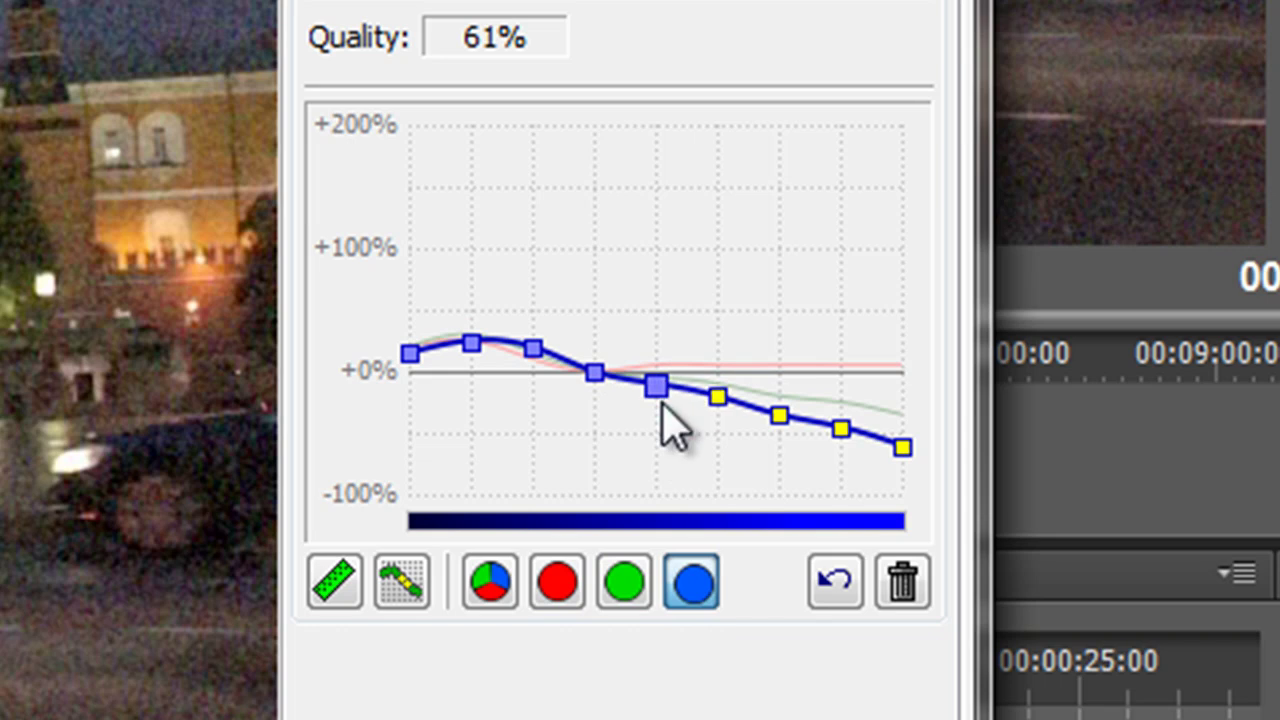
click(638, 598)
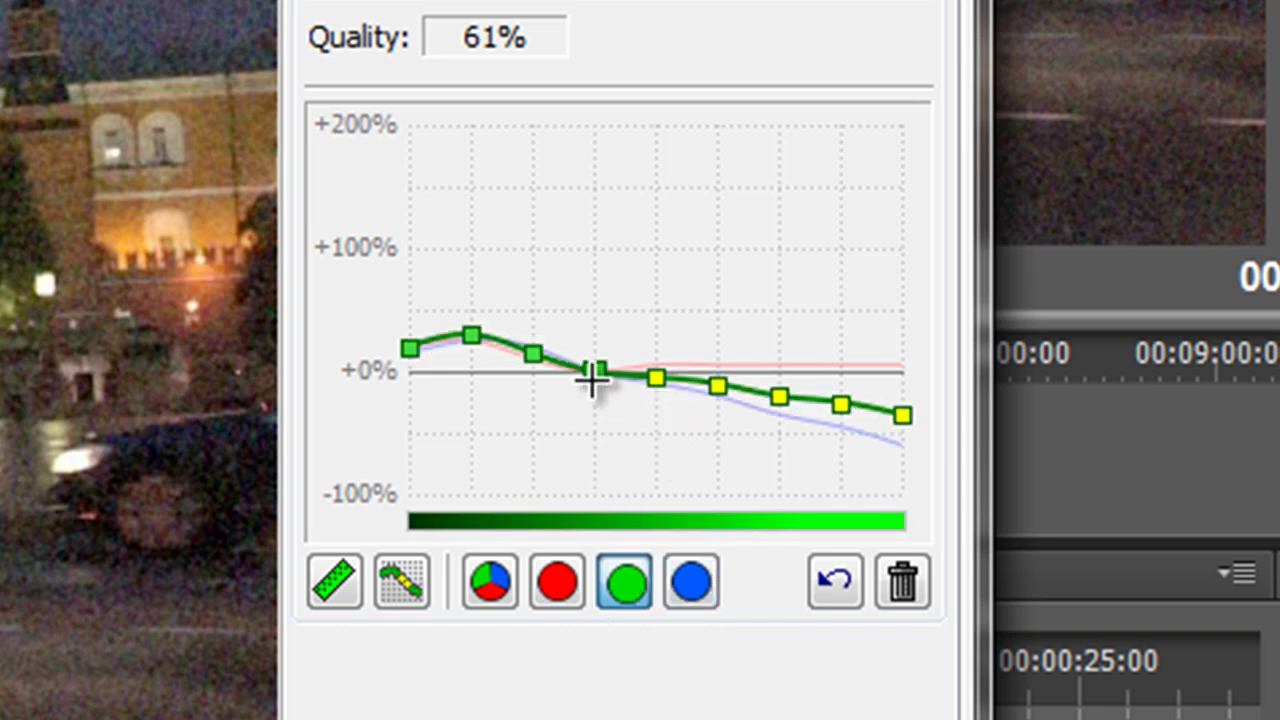
click(556, 590)
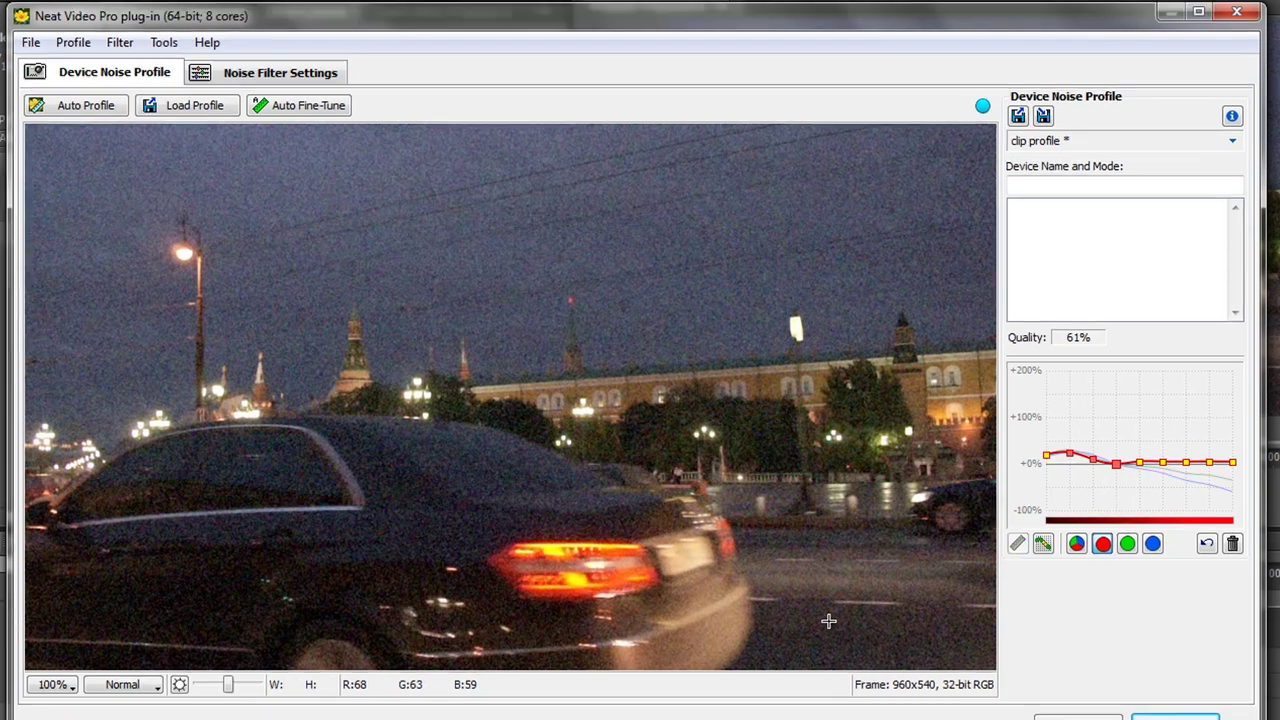
Sample a dark road patch at the bottom and review the green, blue and red curves.
drag(832, 622, 982, 663)
drag(698, 610, 704, 617)
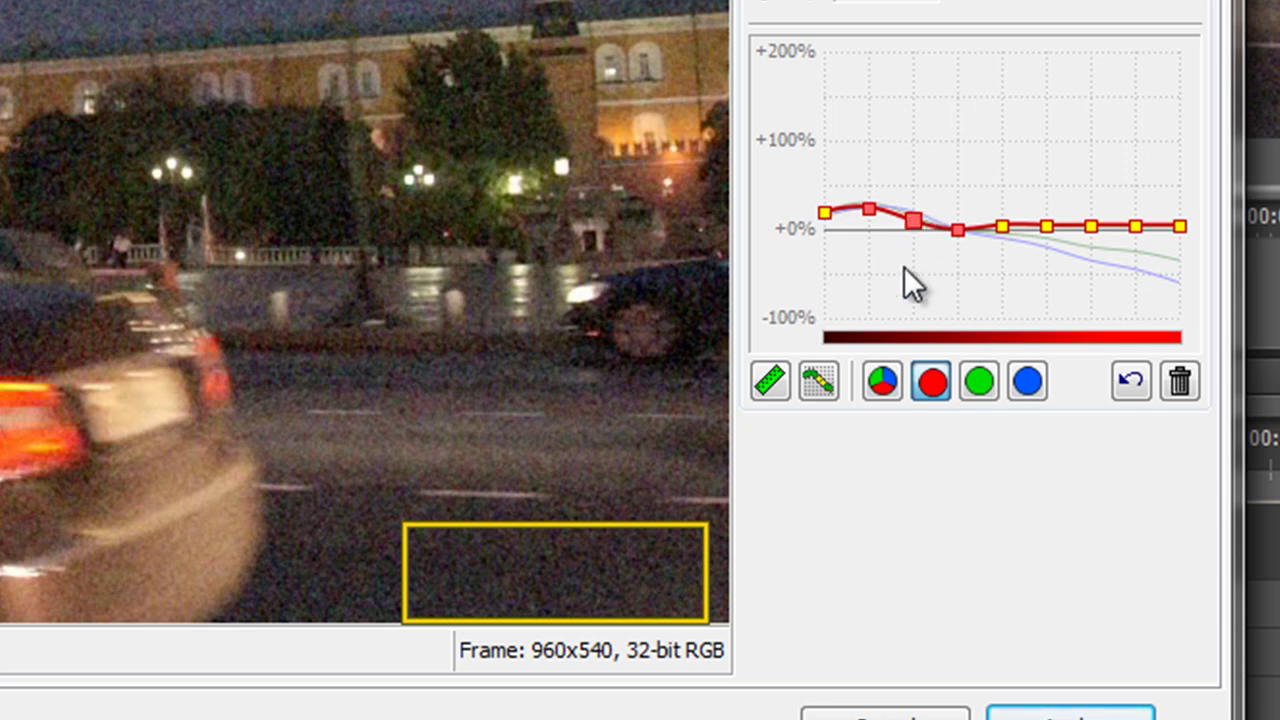
click(978, 381)
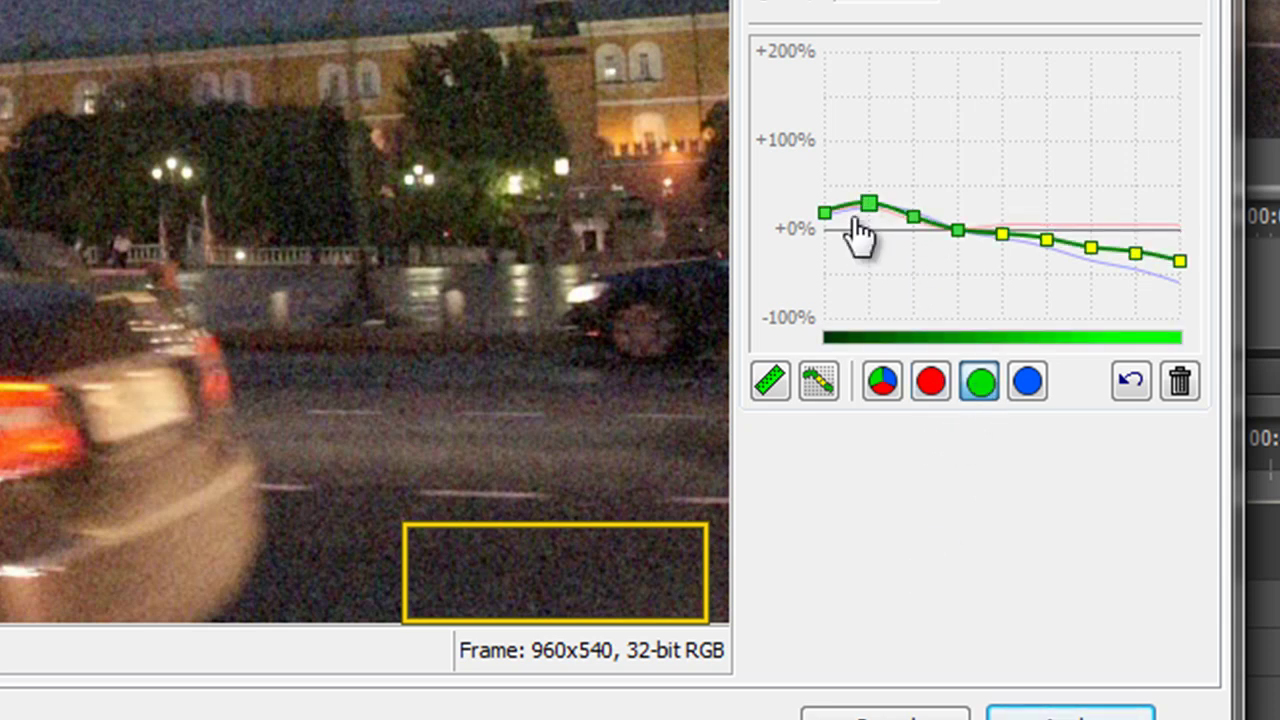
click(1027, 384)
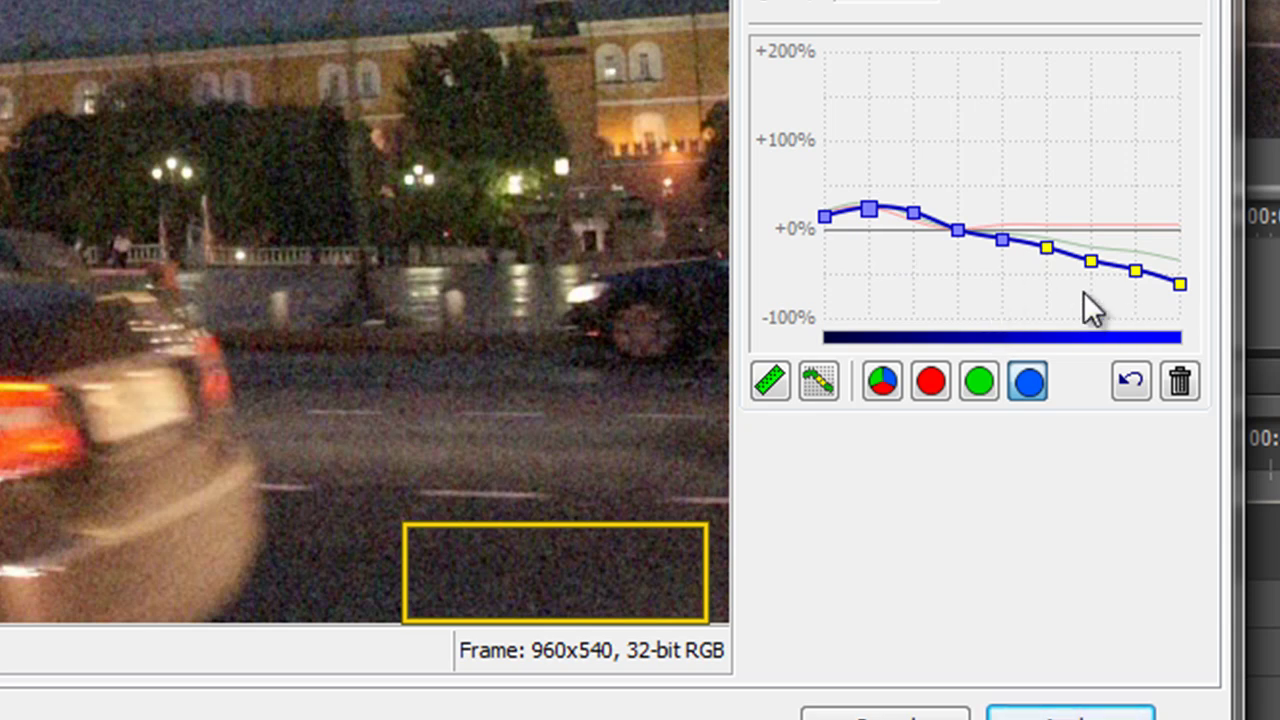
click(932, 382)
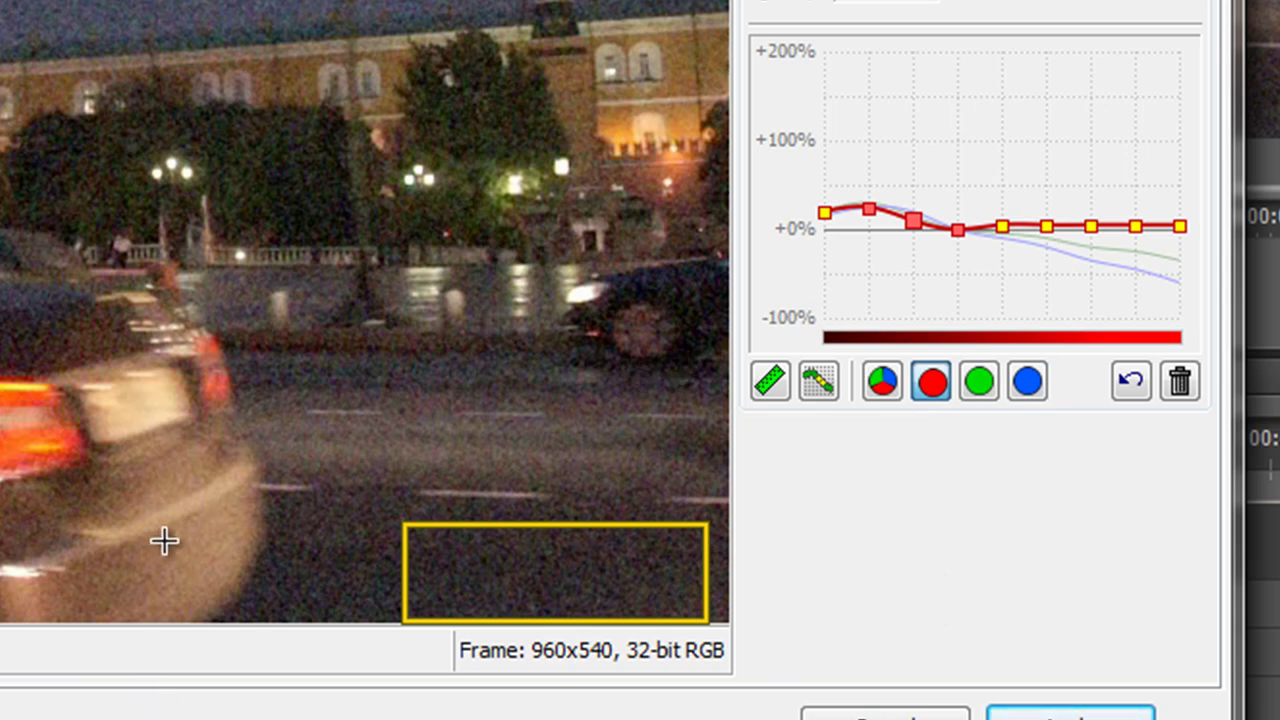
Sample a small patch on the light car's rear bumper and view all three RGB curves together.
drag(160, 538, 233, 584)
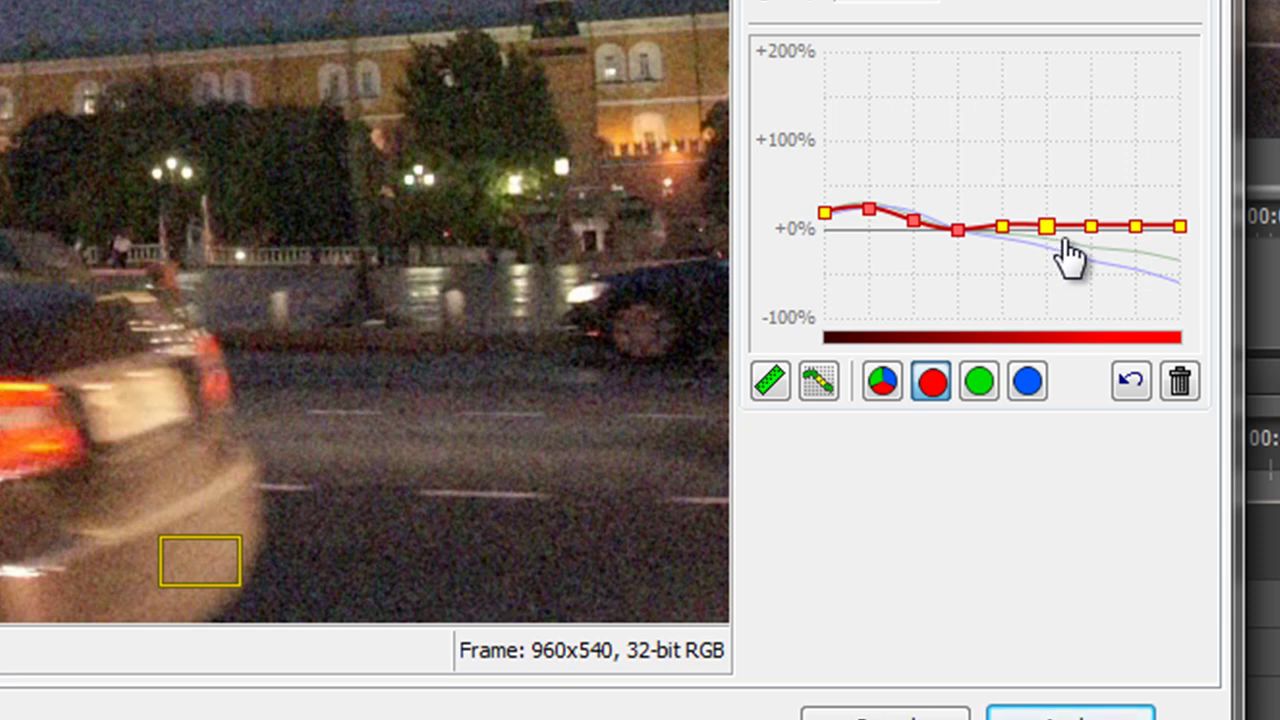
click(977, 390)
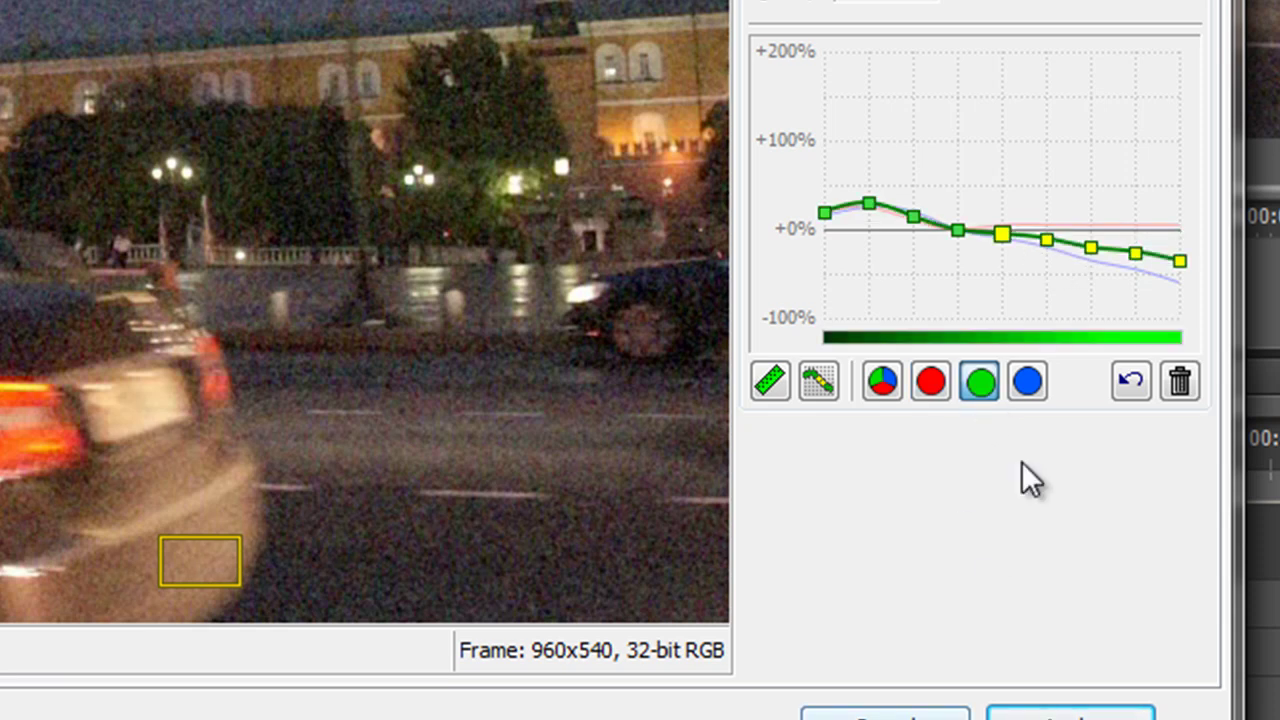
click(1040, 241)
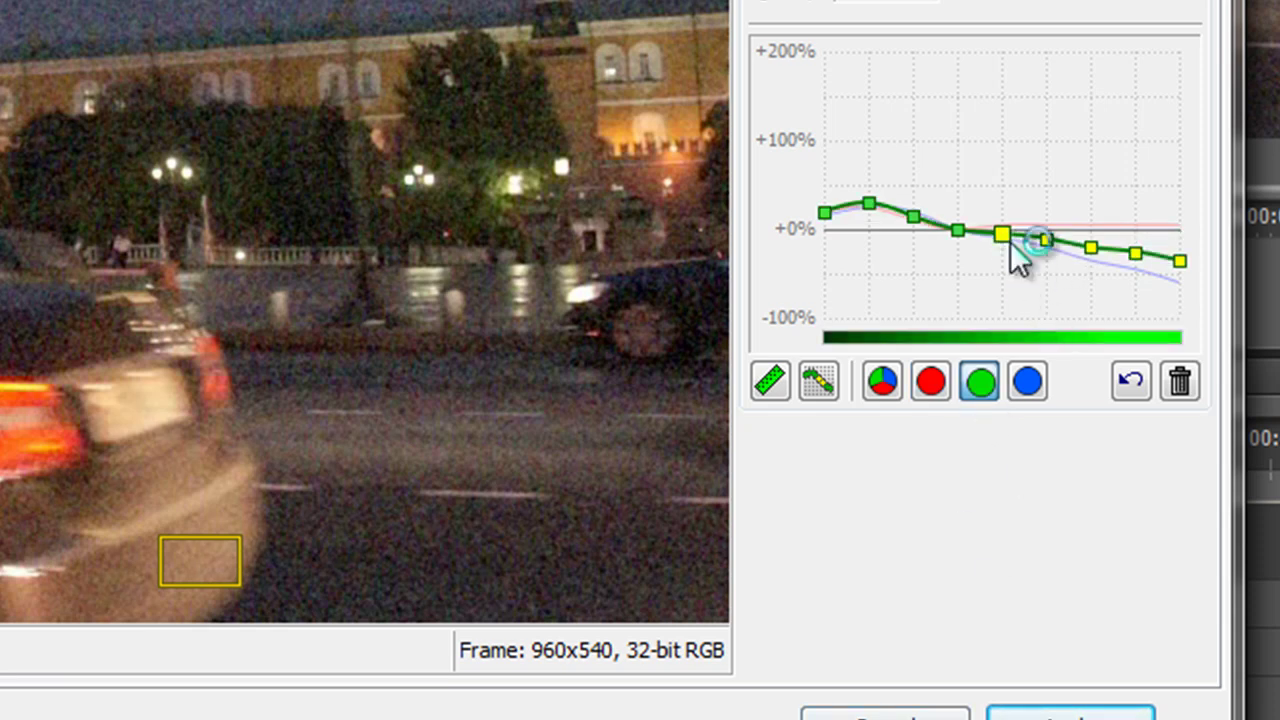
click(1028, 383)
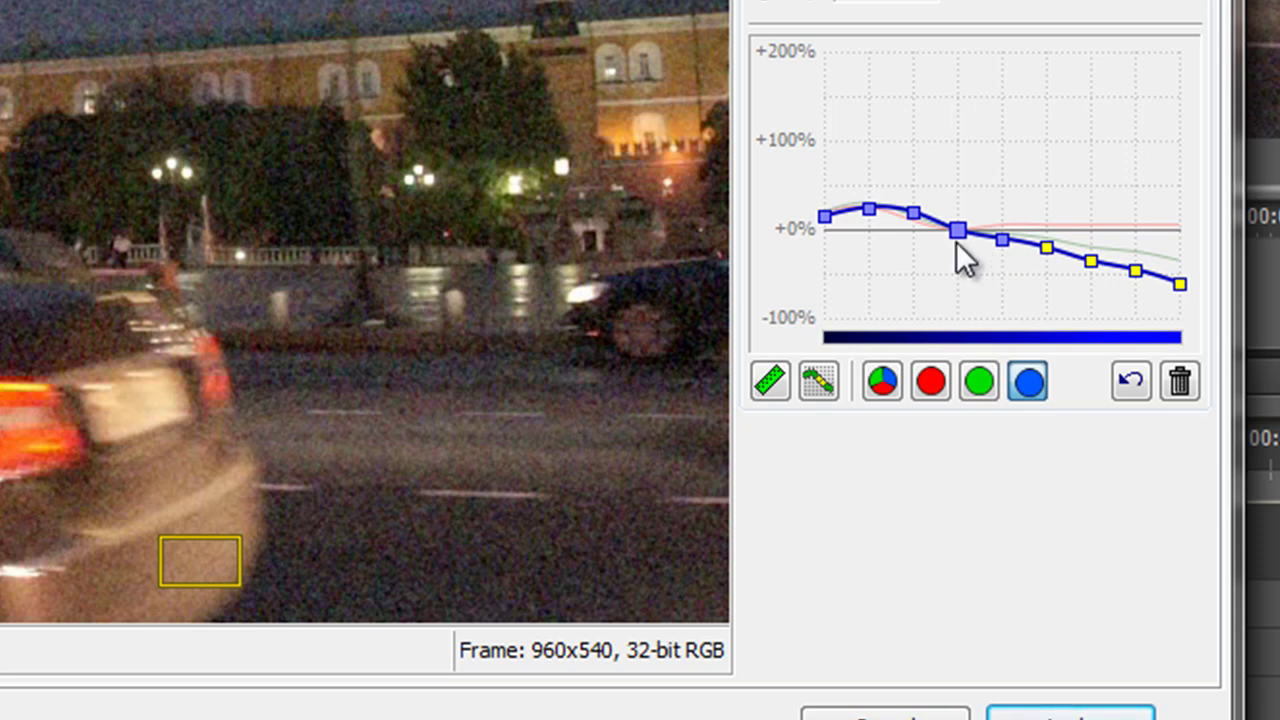
click(882, 381)
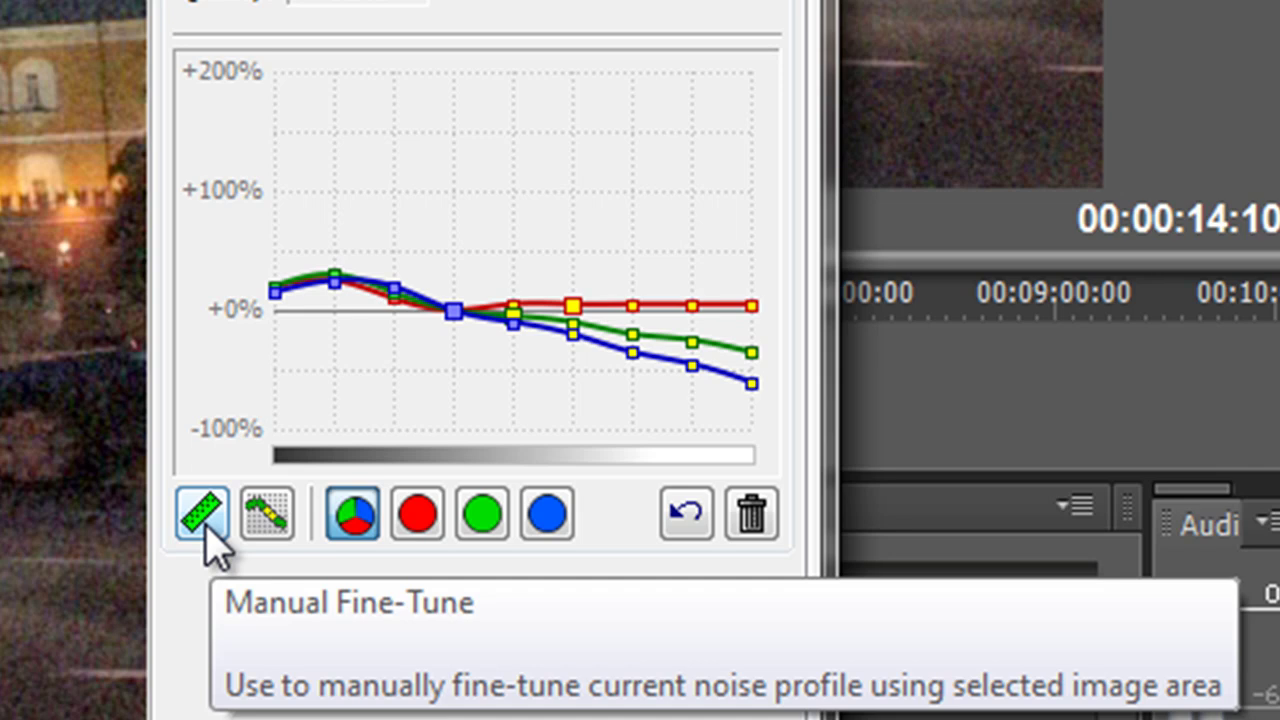
Apply Manual Fine-Tune from the bumper sample, raising quality to 63%, and check the red curve.
click(205, 530)
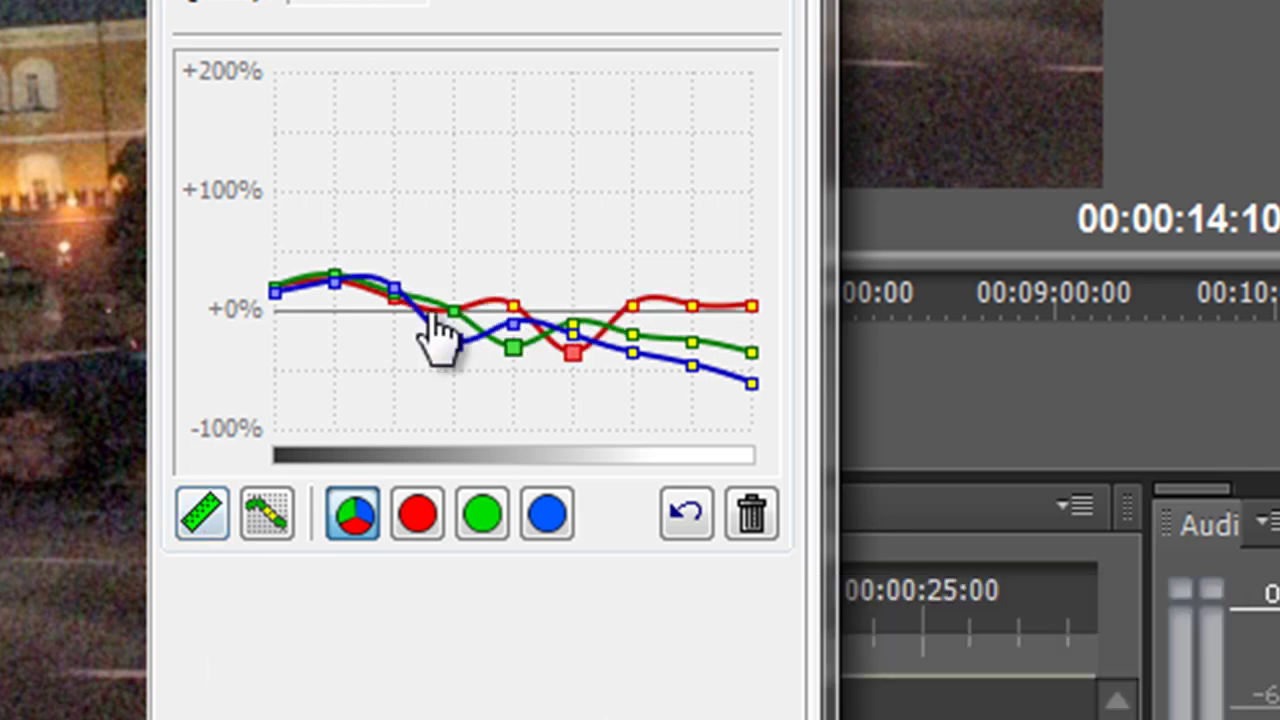
click(428, 528)
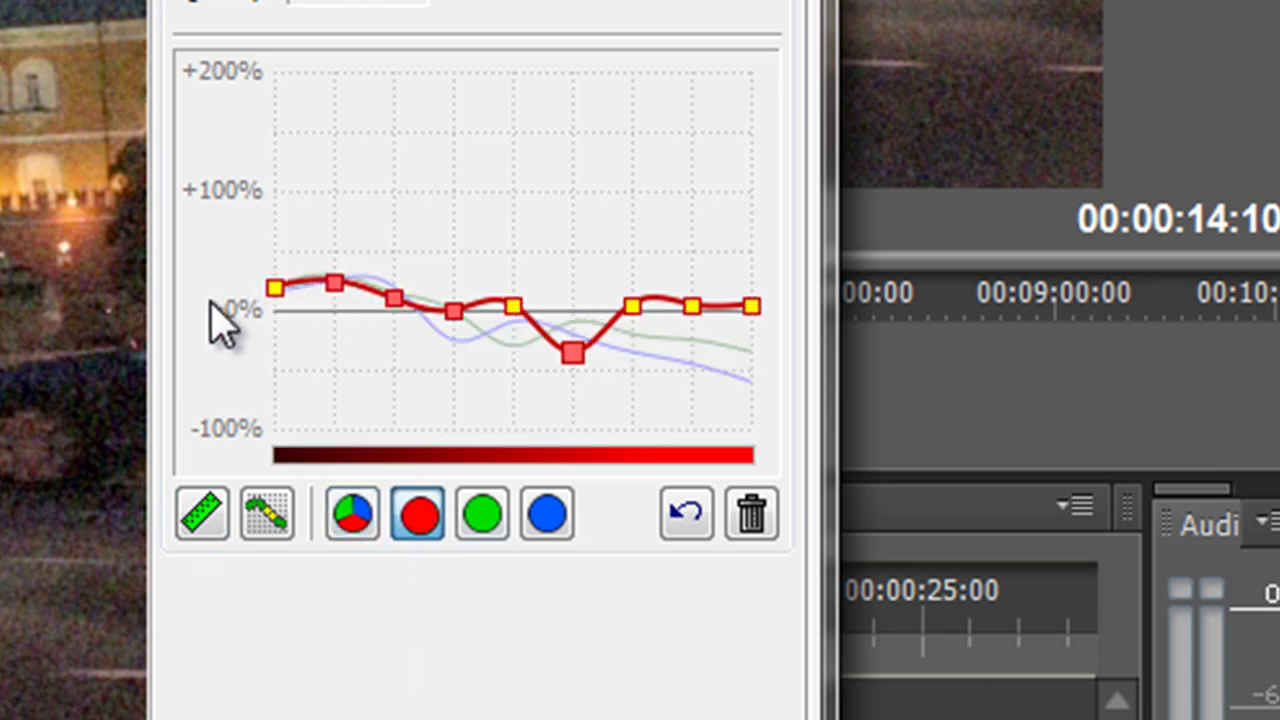